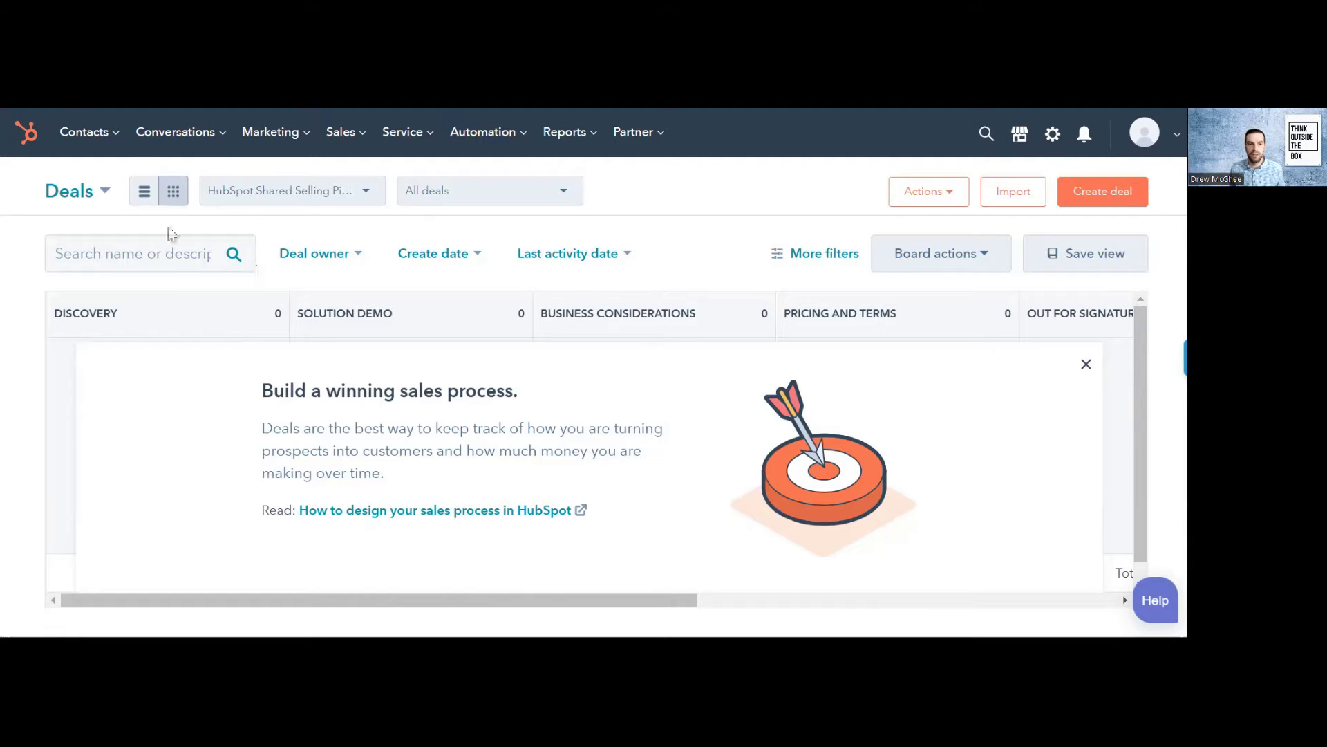
View the deals as a list, return to the board layout, and show the available pipelines
left_click(145, 195)
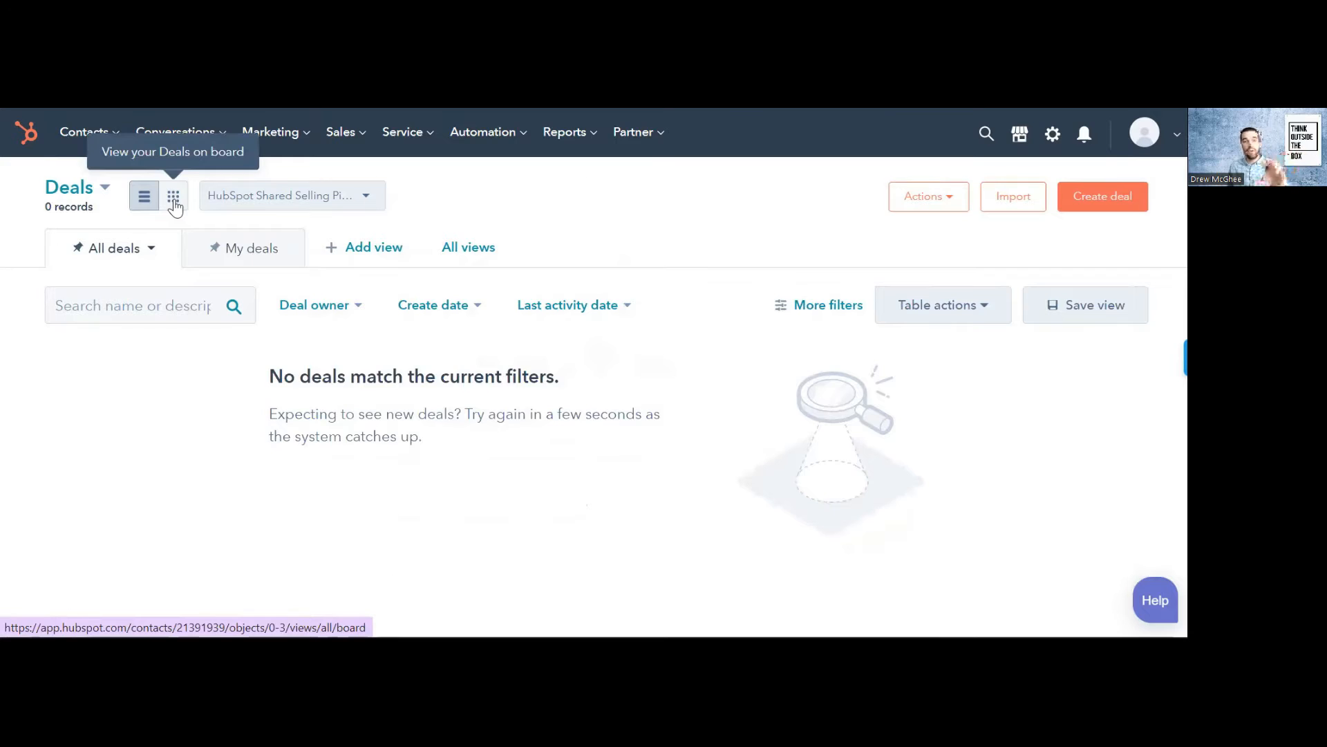
left_click(174, 201)
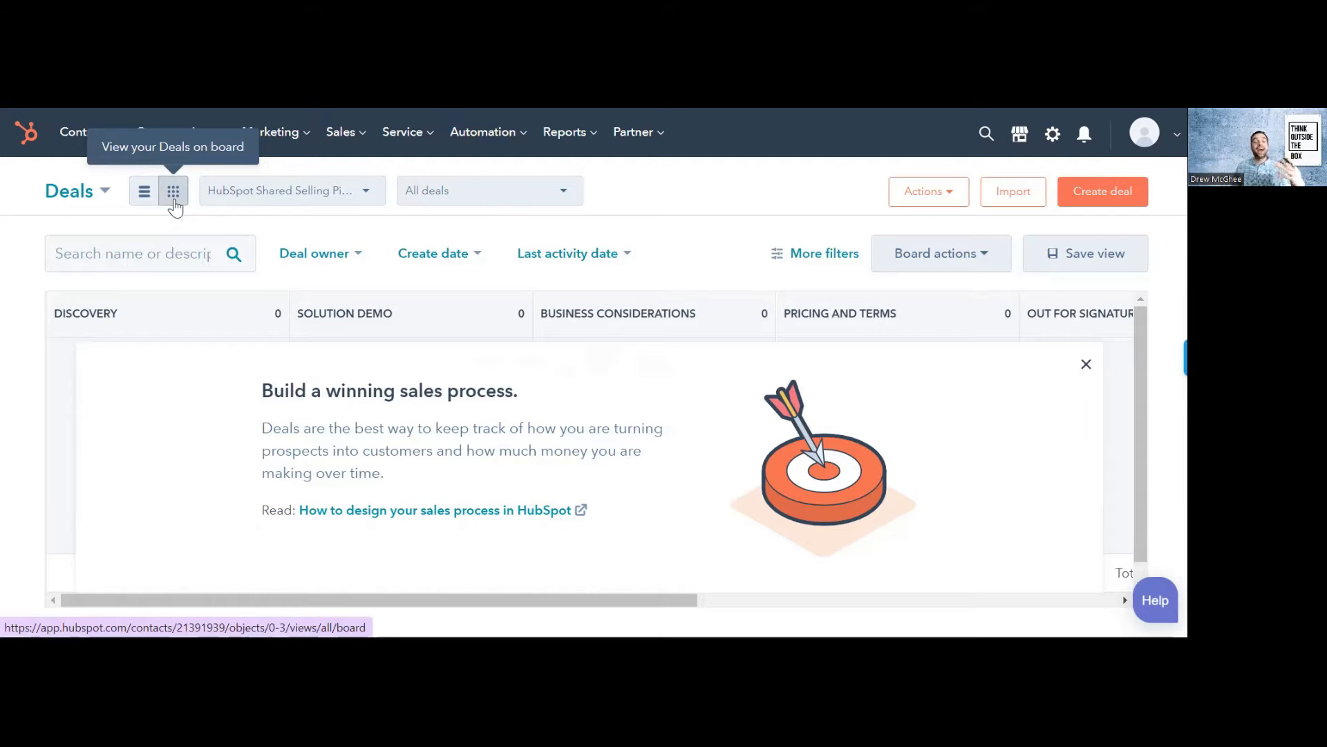
left_click(348, 196)
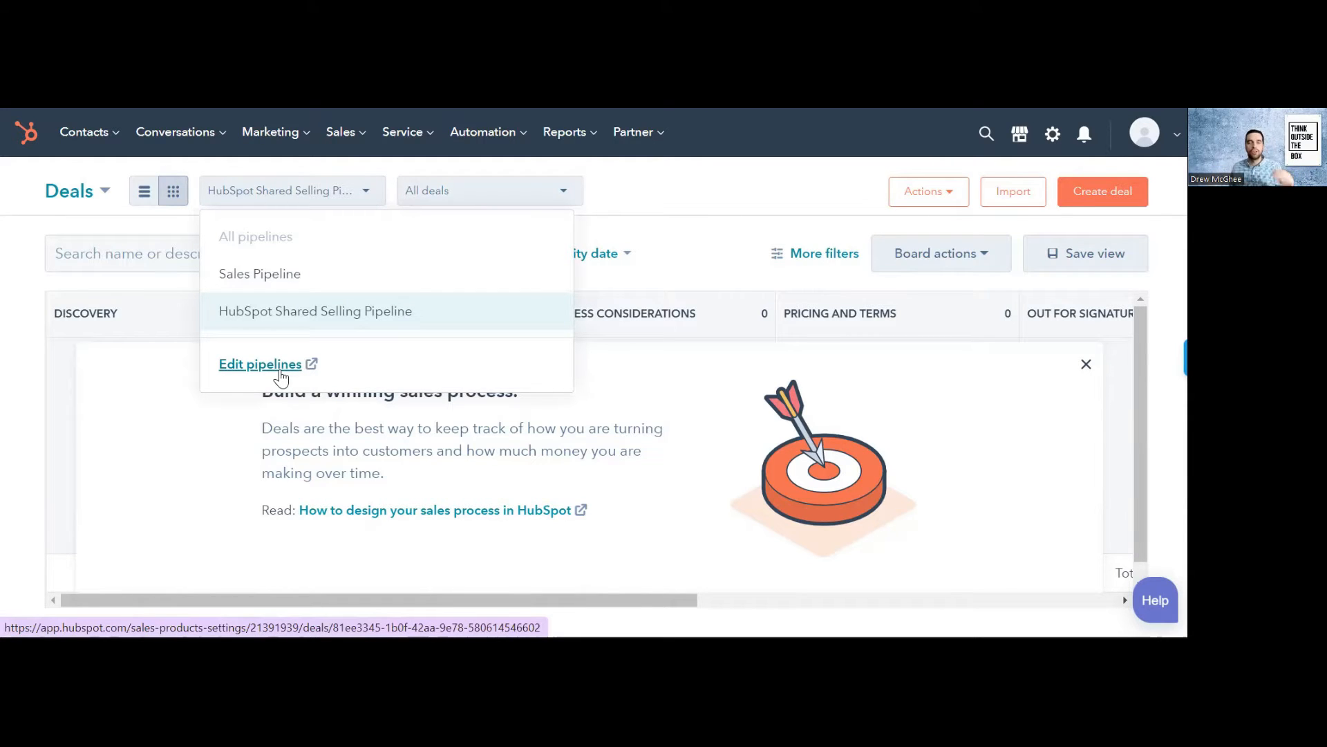
Open the pipeline configuration for the Deals object in the account settings
left_click(1057, 144)
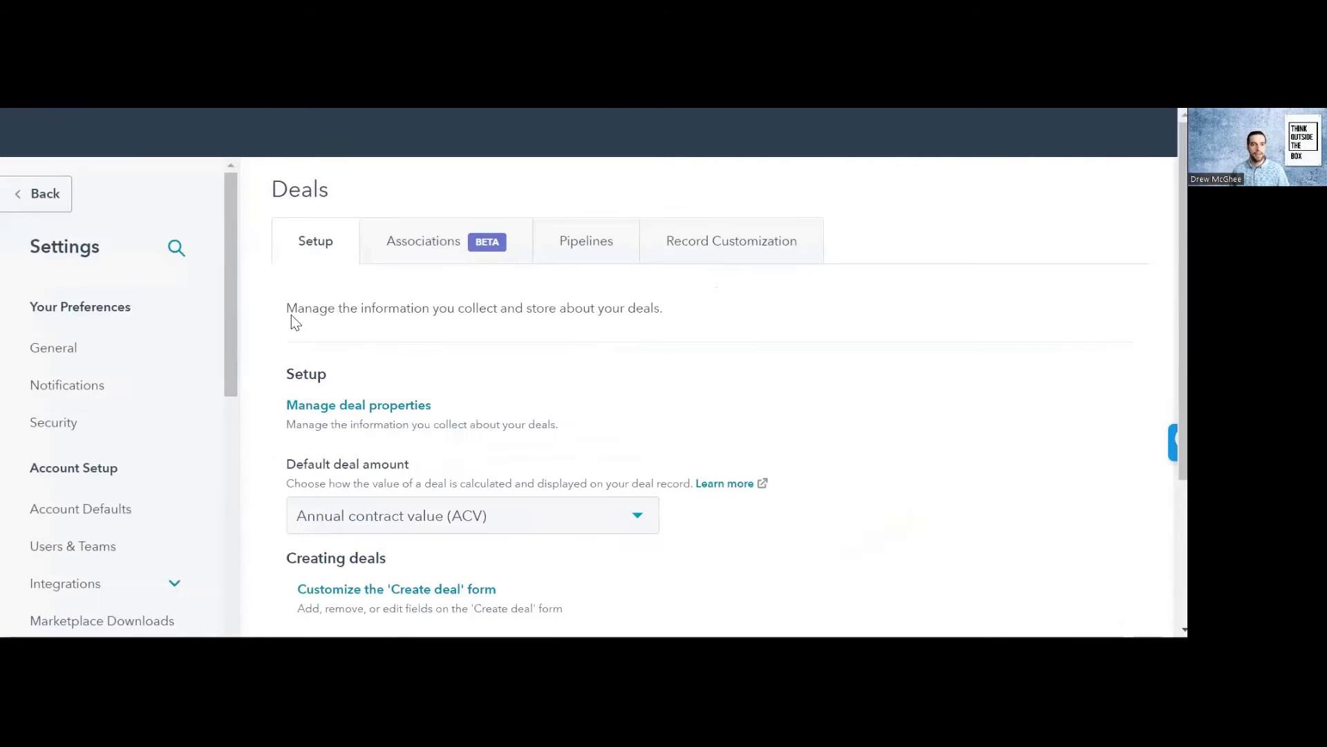
scroll(88, 305, "down", 7)
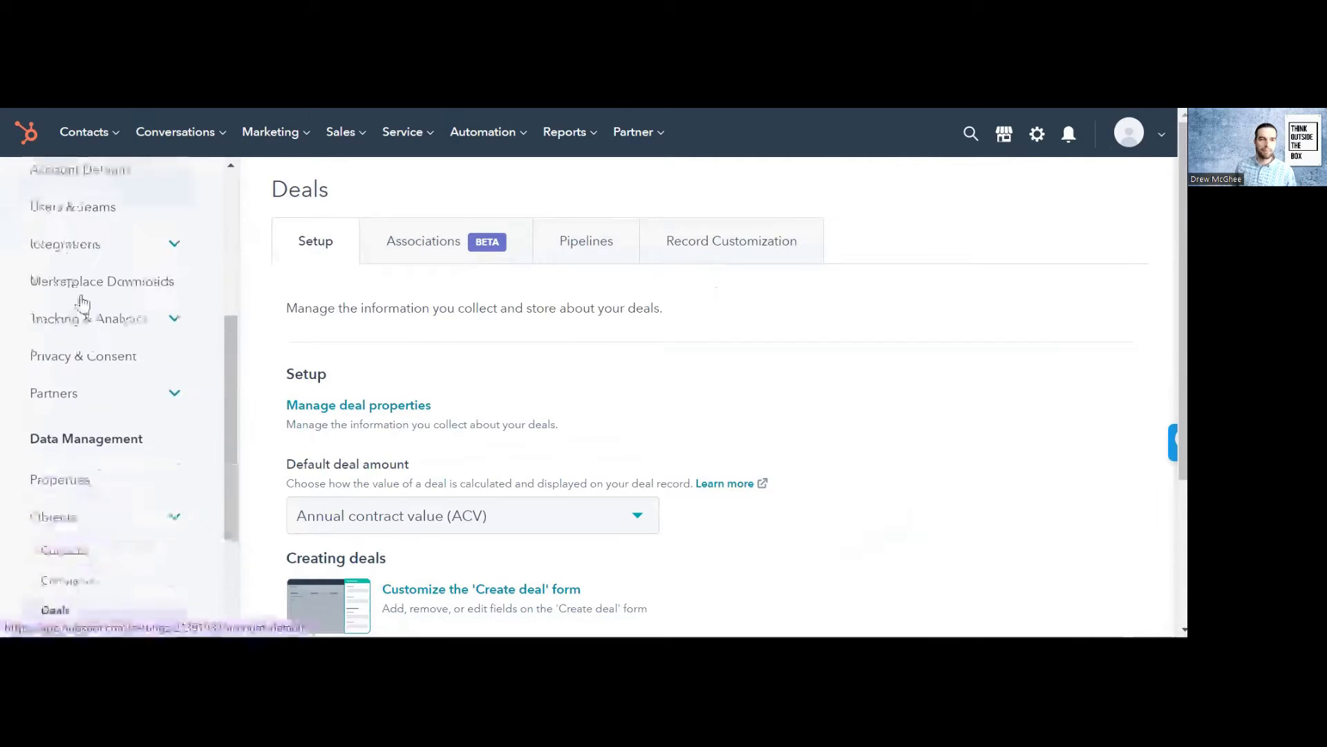
scroll(88, 322, "down", 5)
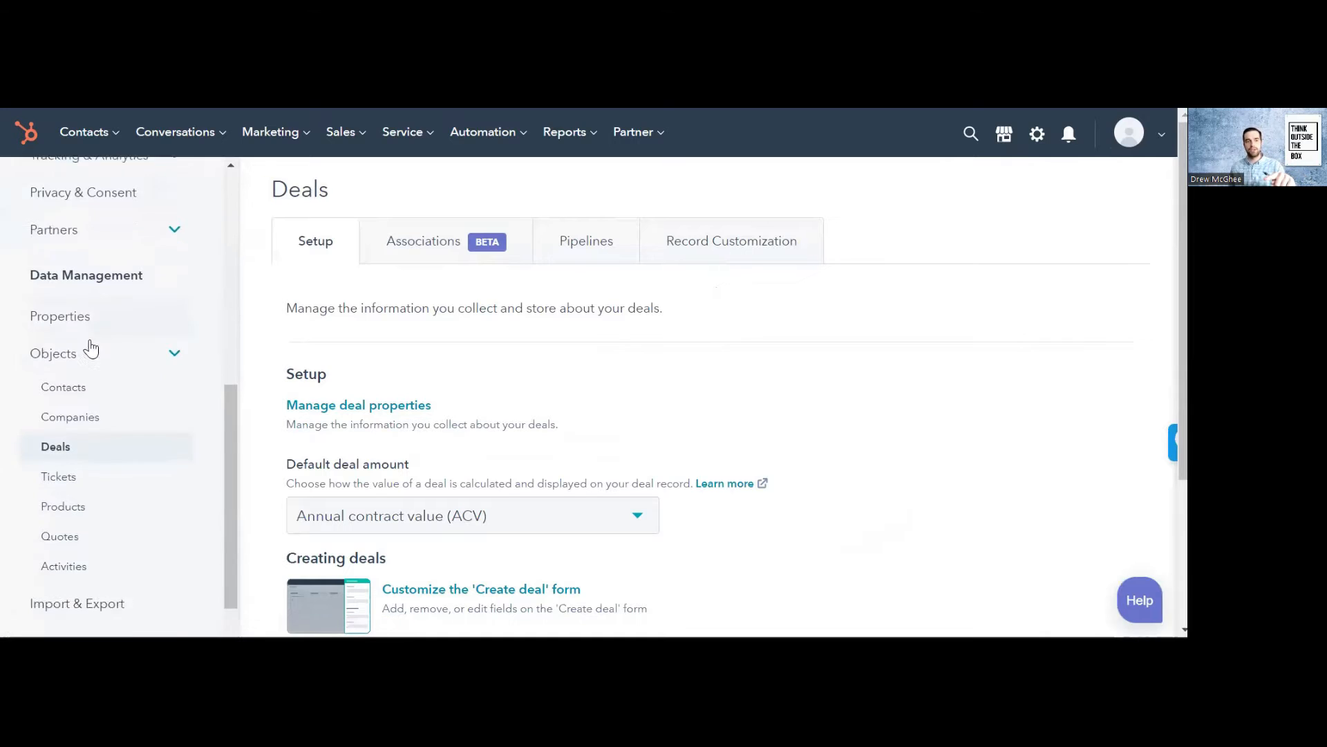
left_click(75, 303)
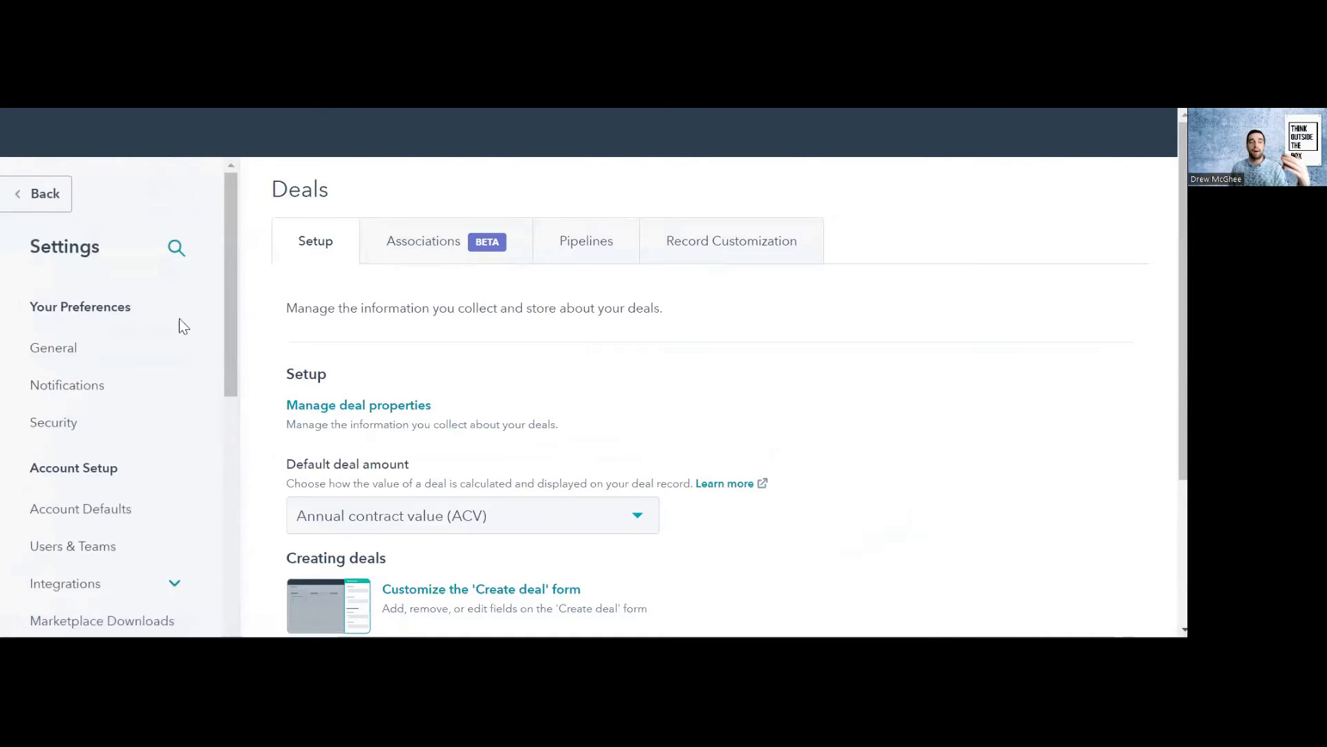
left_click(581, 245)
Examine the stages and deal probabilities of the Sales Pipeline
scroll(575, 318, "down", 3)
scroll(575, 315, "down", 3)
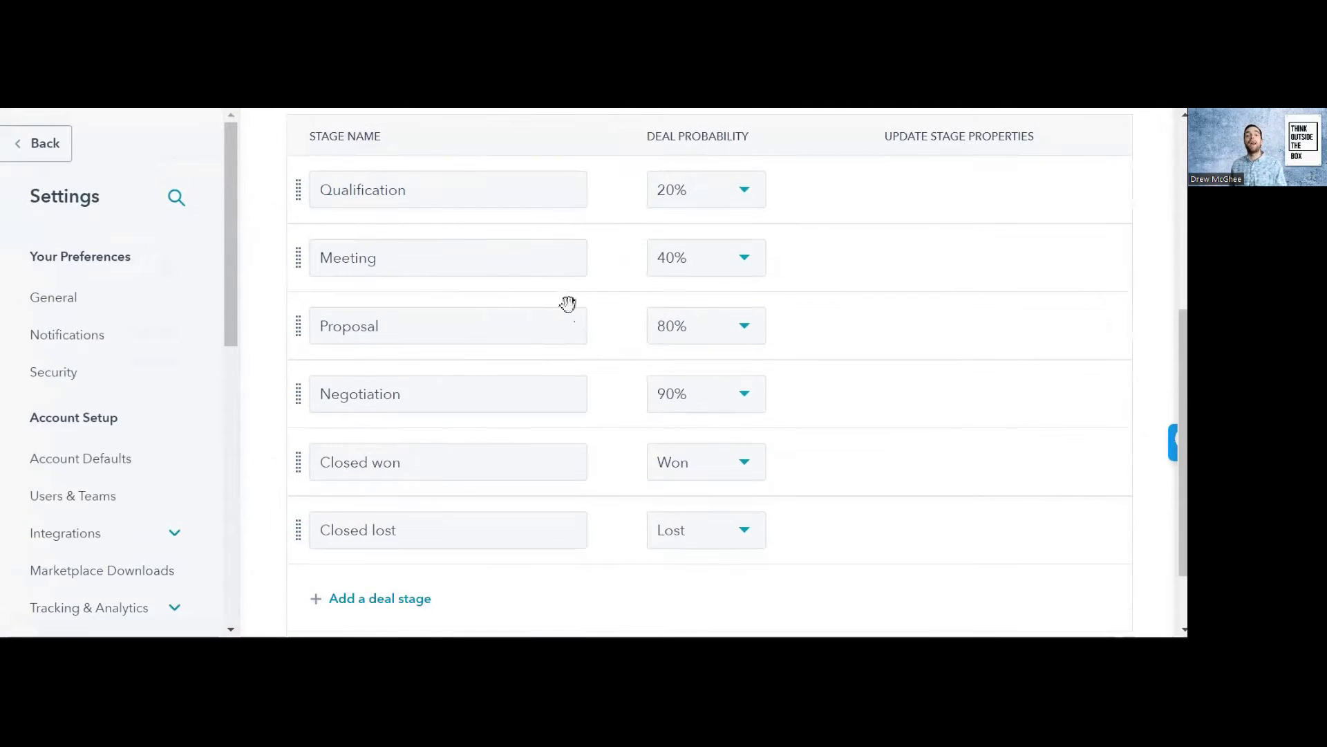
scroll(574, 315, "up", 3)
scroll(574, 313, "down", 3)
scroll(569, 301, "up", 3)
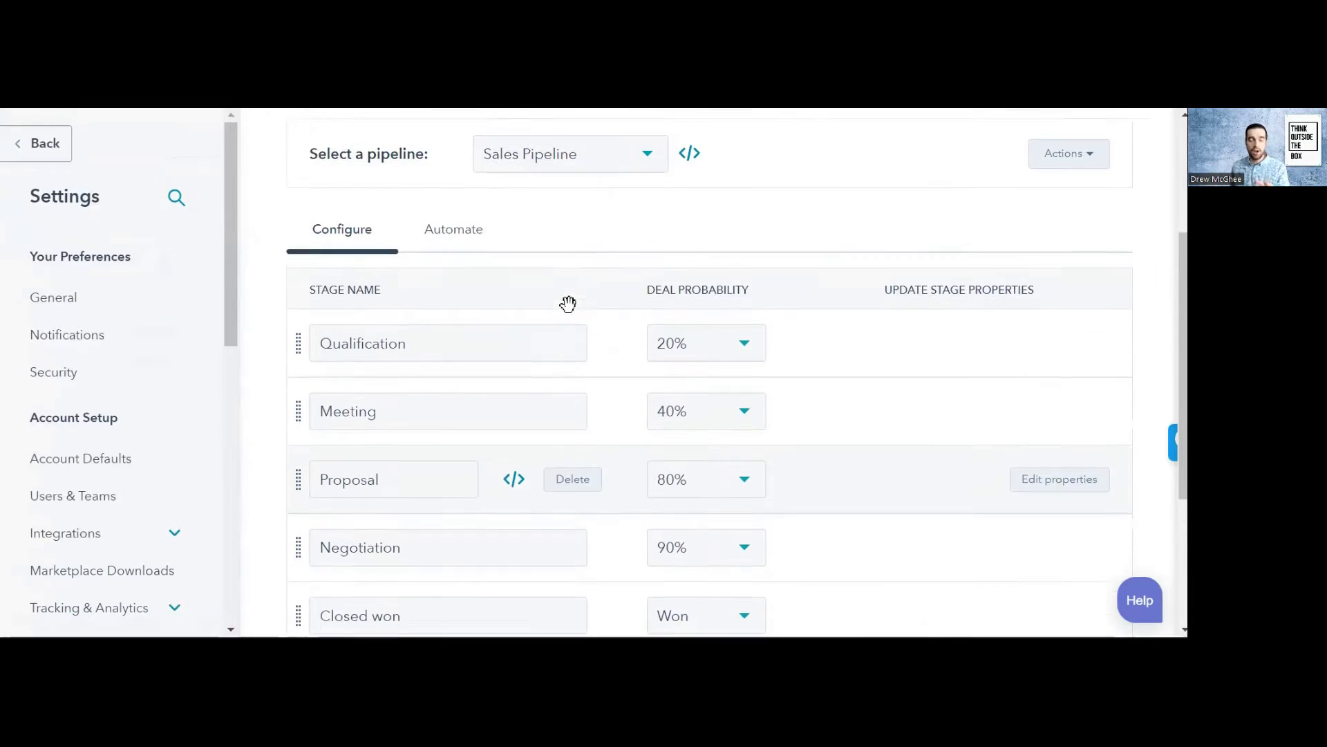
scroll(589, 337, "down", 1)
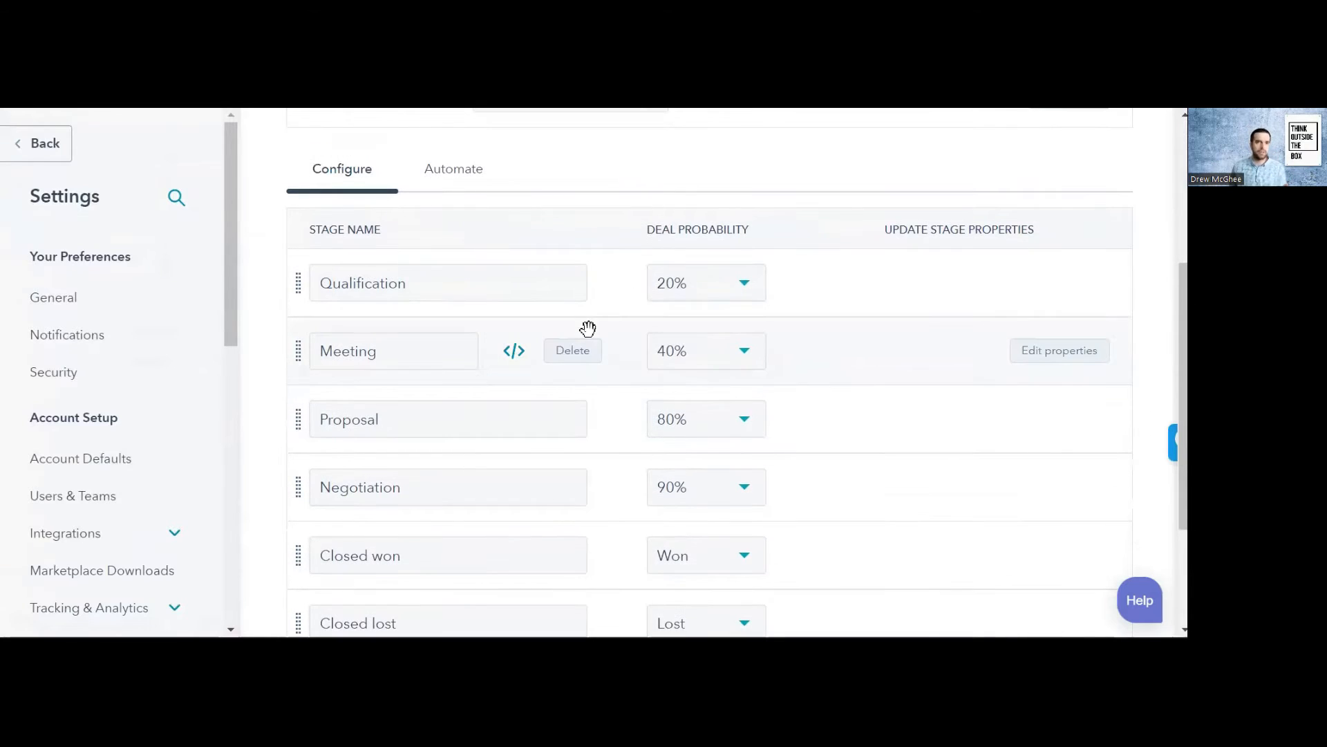
scroll(596, 330, "up", 2)
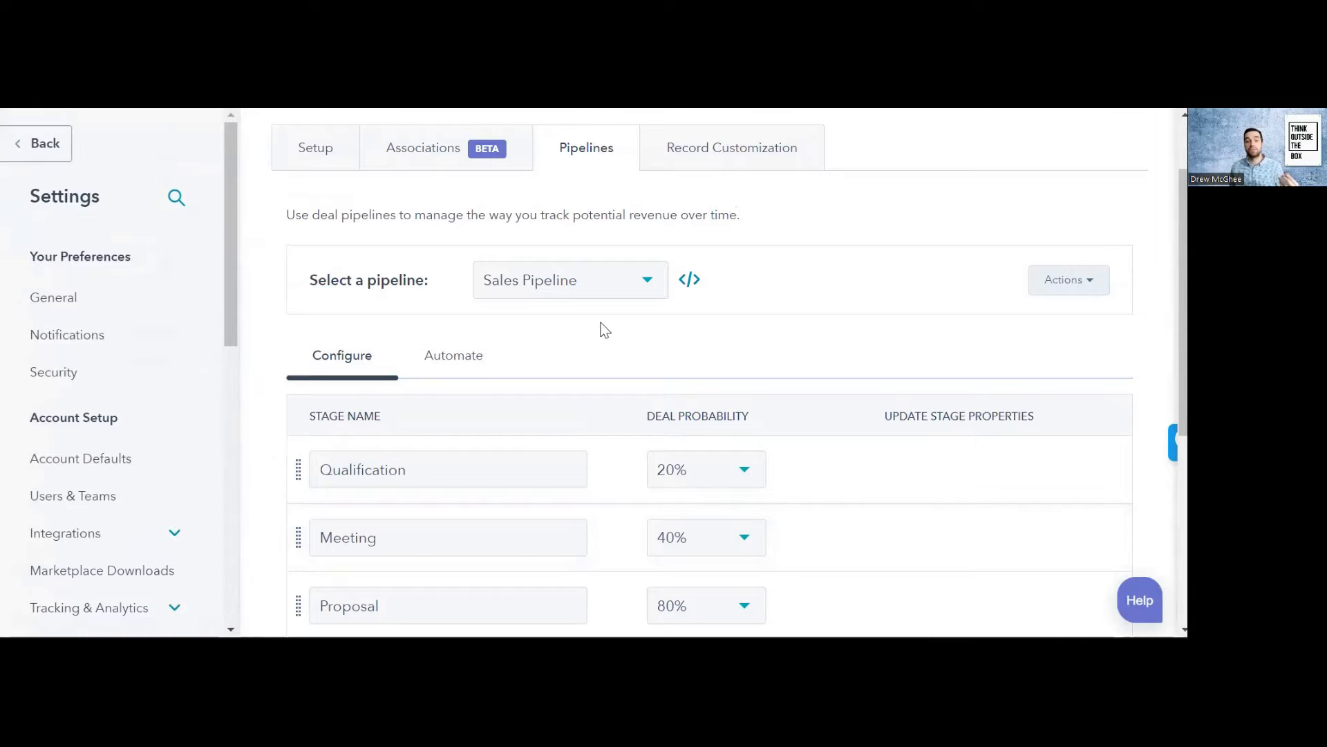
Create a new deal pipeline named "Test Pipeline"
left_click(649, 283)
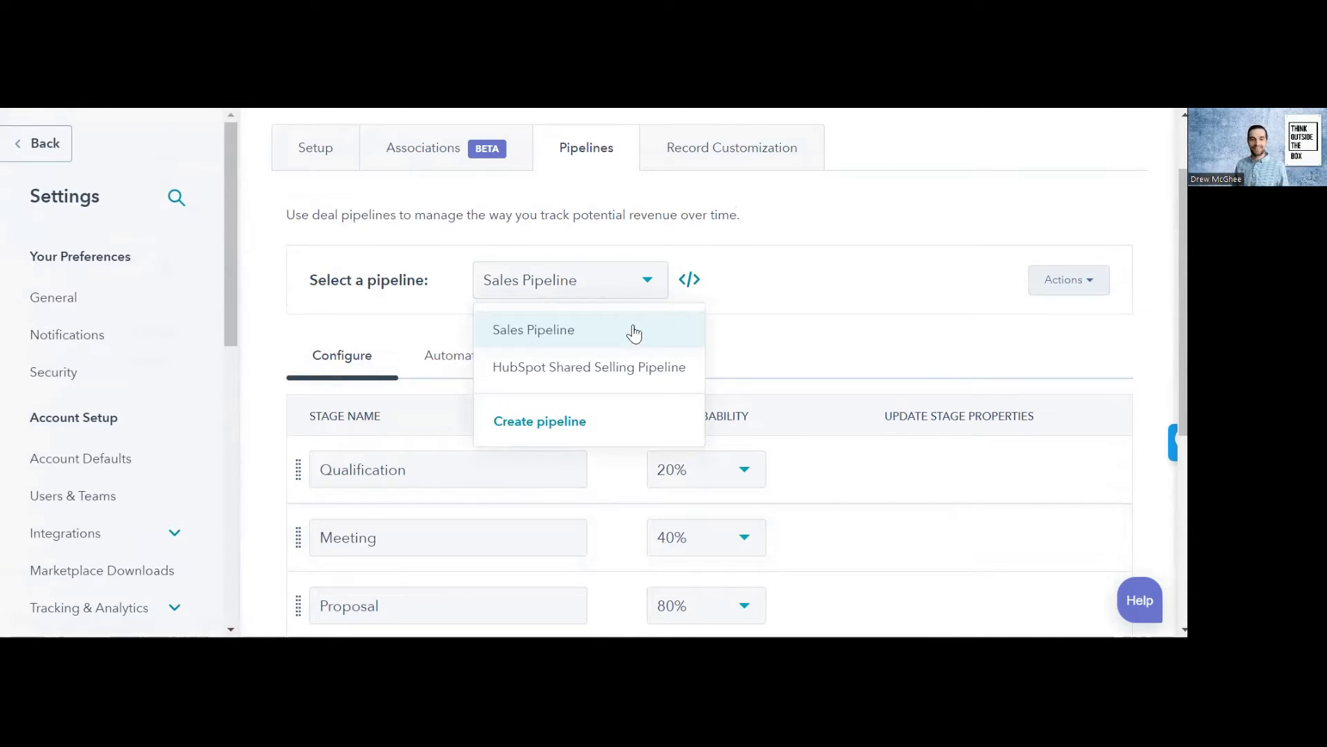
left_click(568, 423)
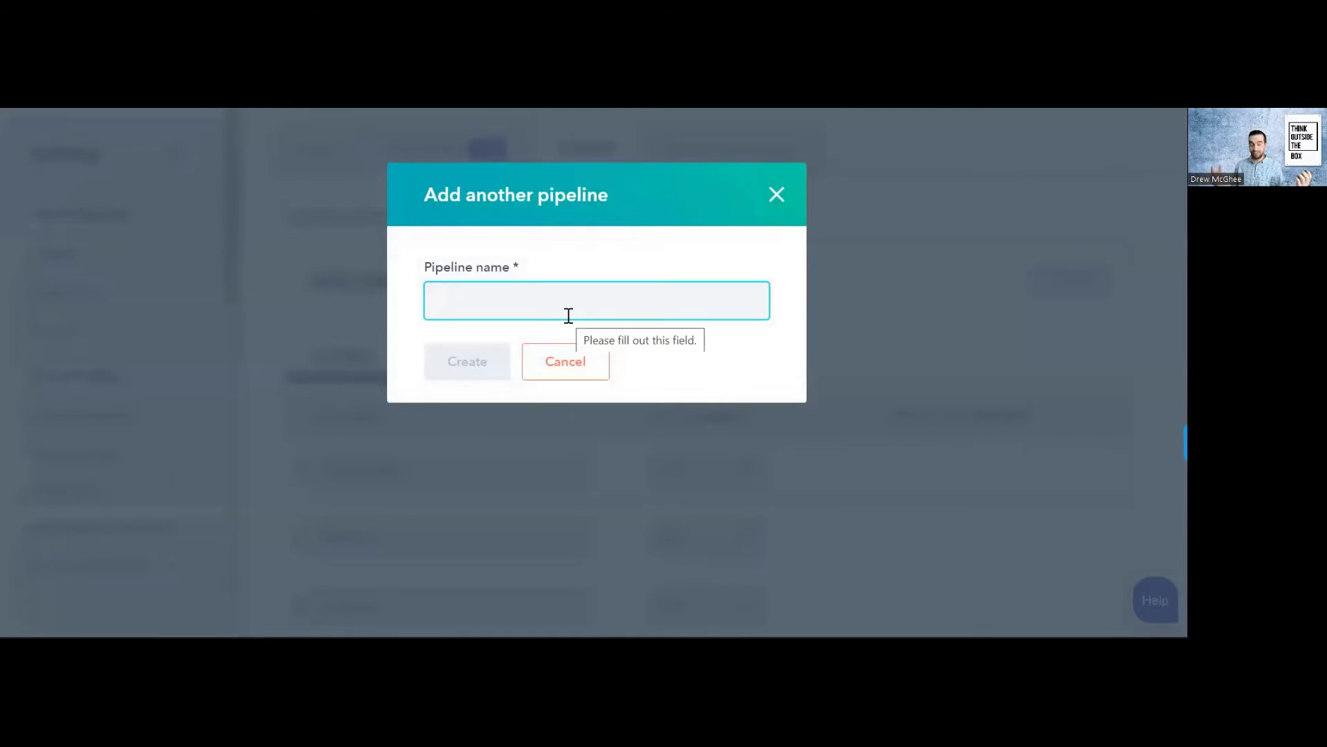
type("Test Pipeline")
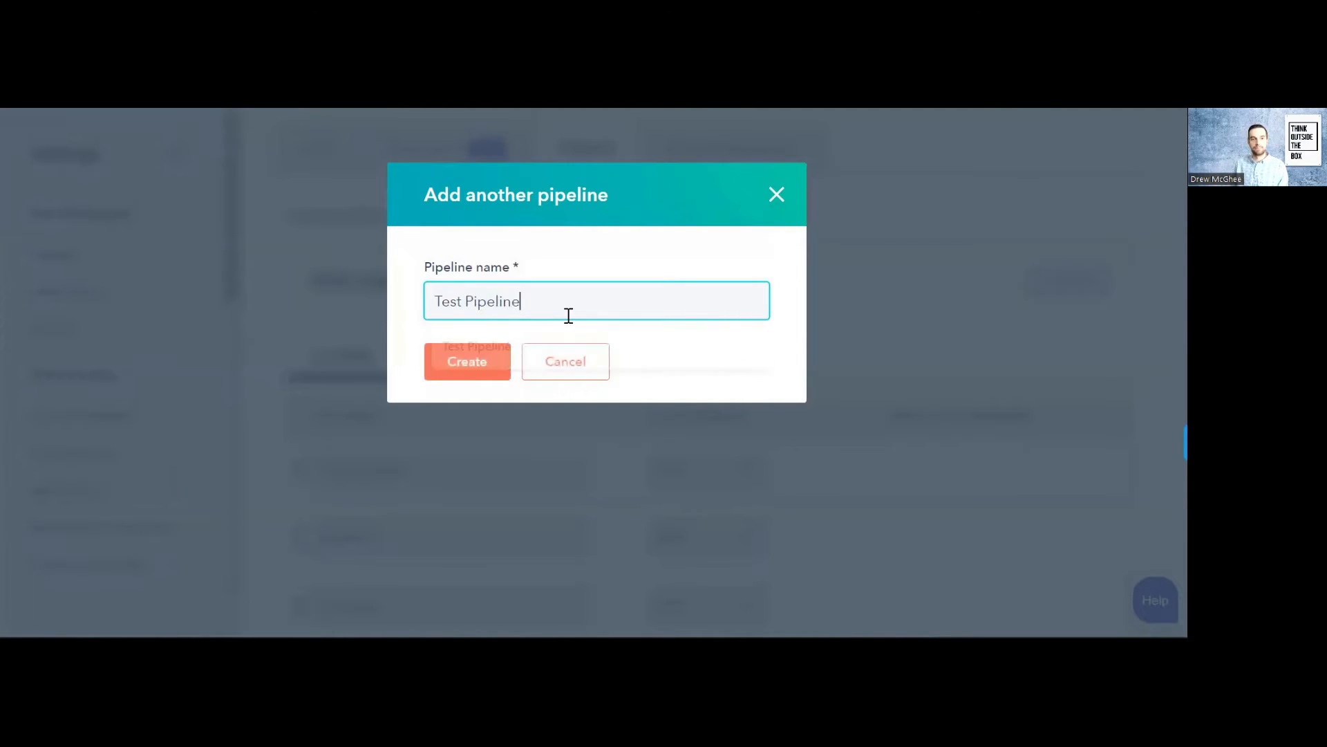
left_click(464, 367)
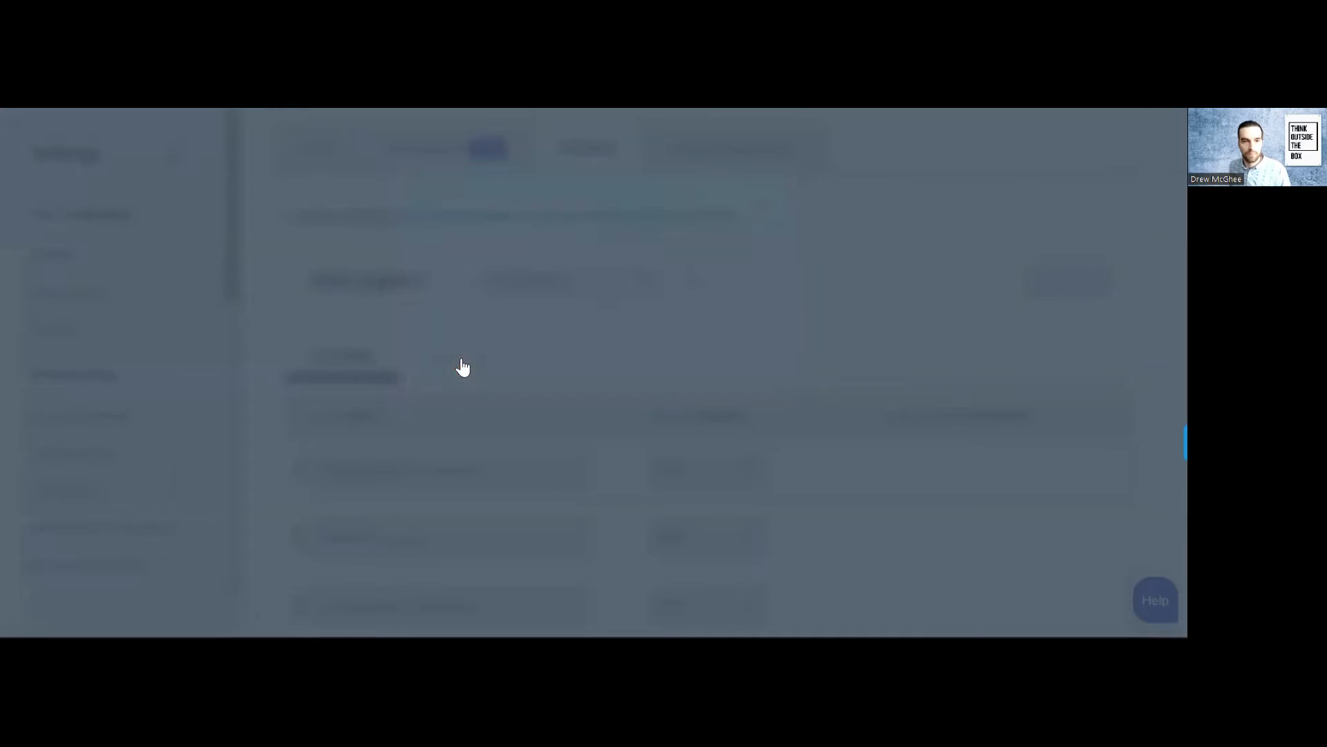
Delete the default stages Appointment scheduled, Qualified to buy, Presentation scheduled, Decision Maker Bought-In and Contract sent, keeping only Closed won and Closed lost
scroll(477, 314, "down", 4)
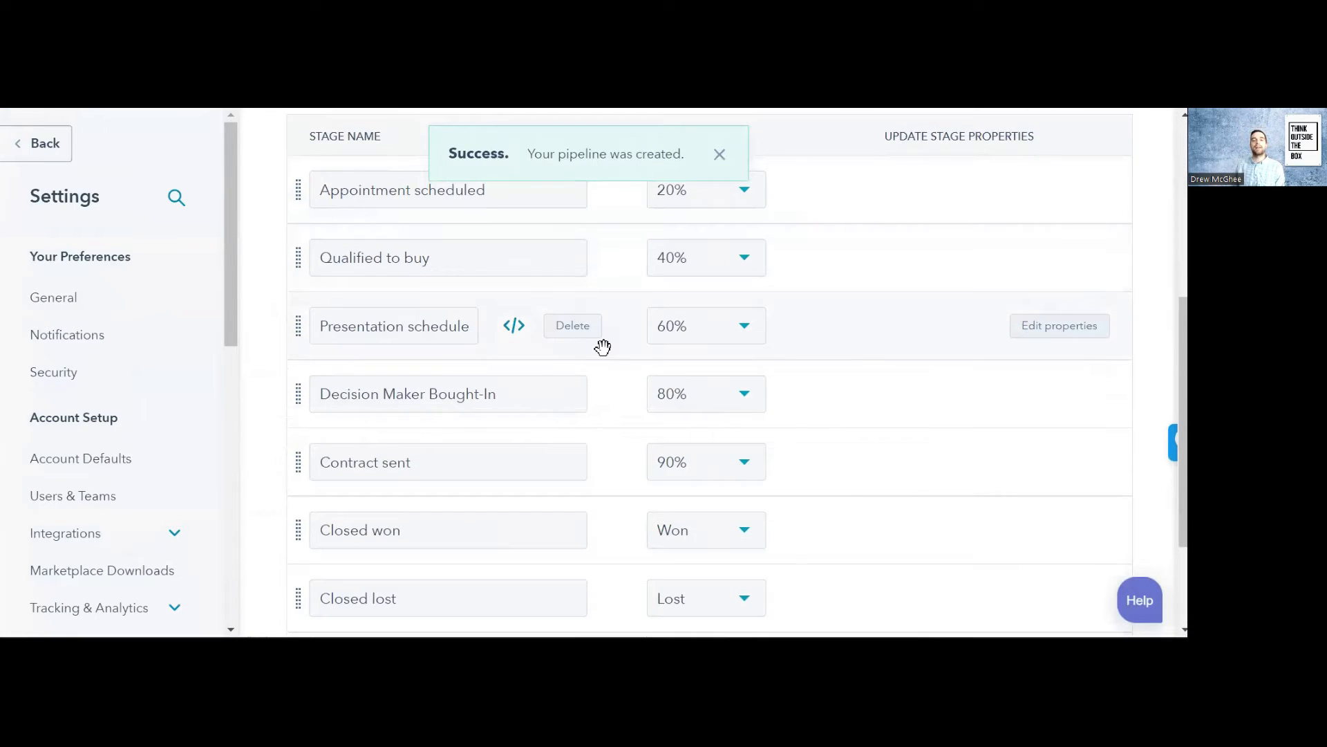
scroll(602, 347, "up", 1)
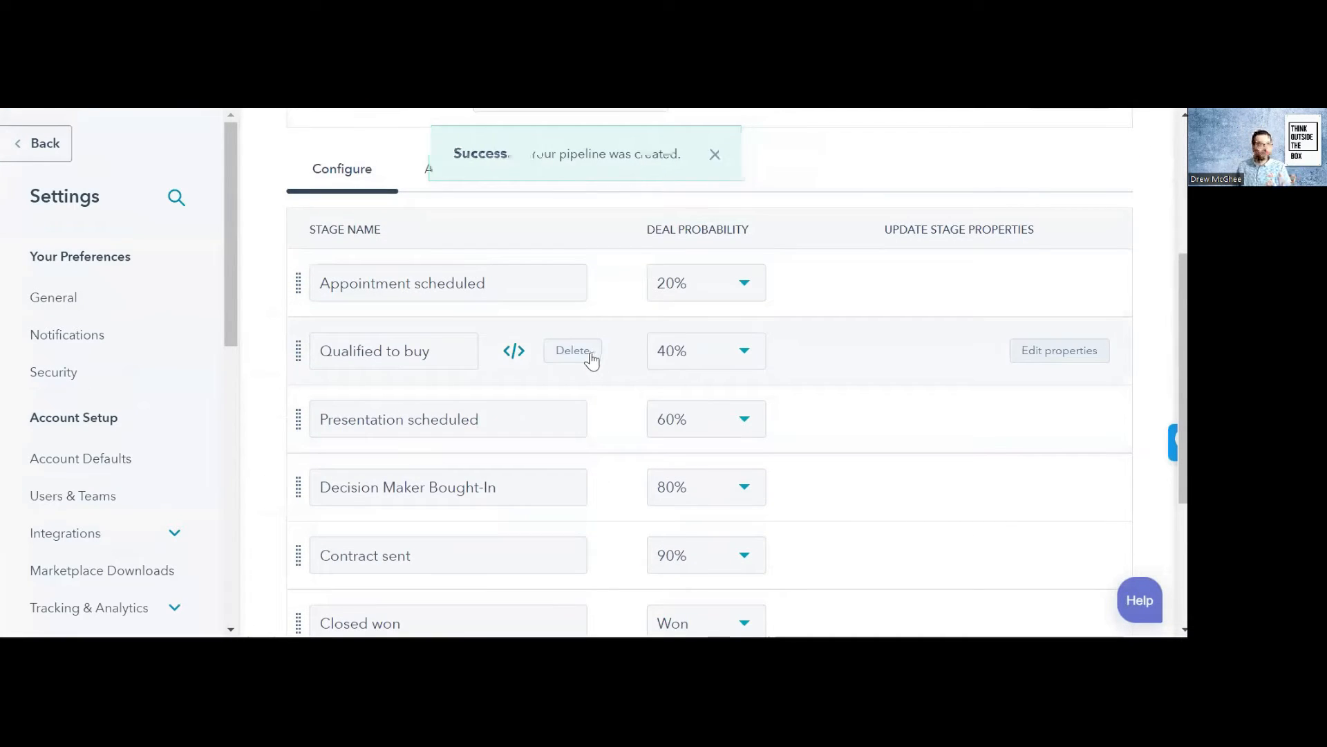
scroll(589, 359, "down", 2)
scroll(590, 359, "up", 1)
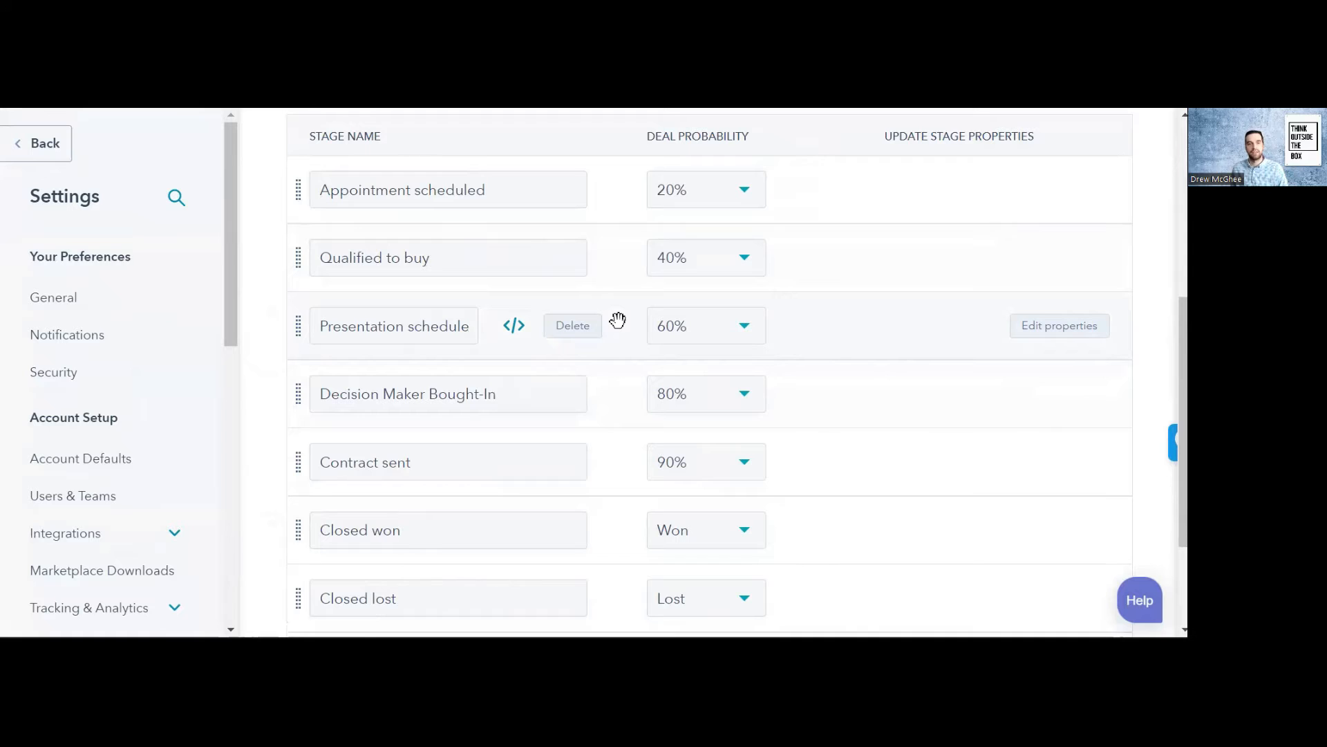
scroll(617, 320, "up", 1)
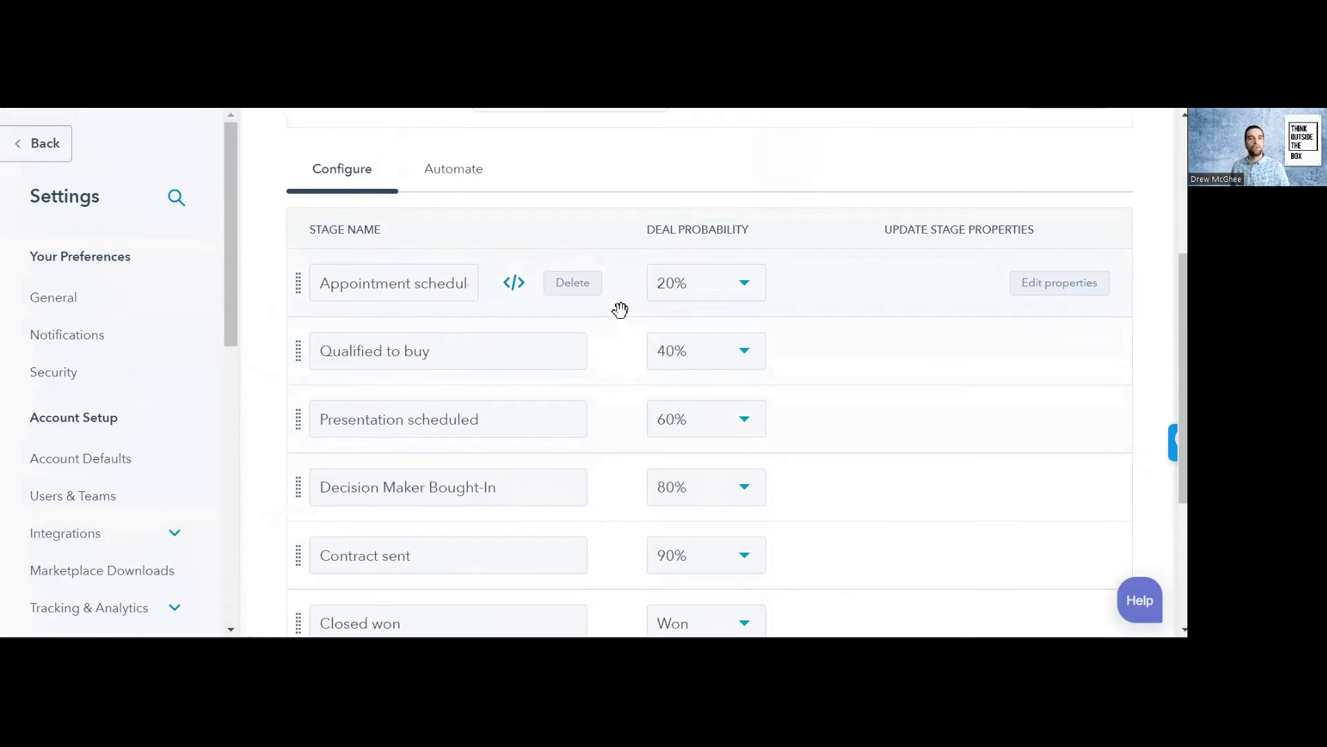
left_click(578, 285)
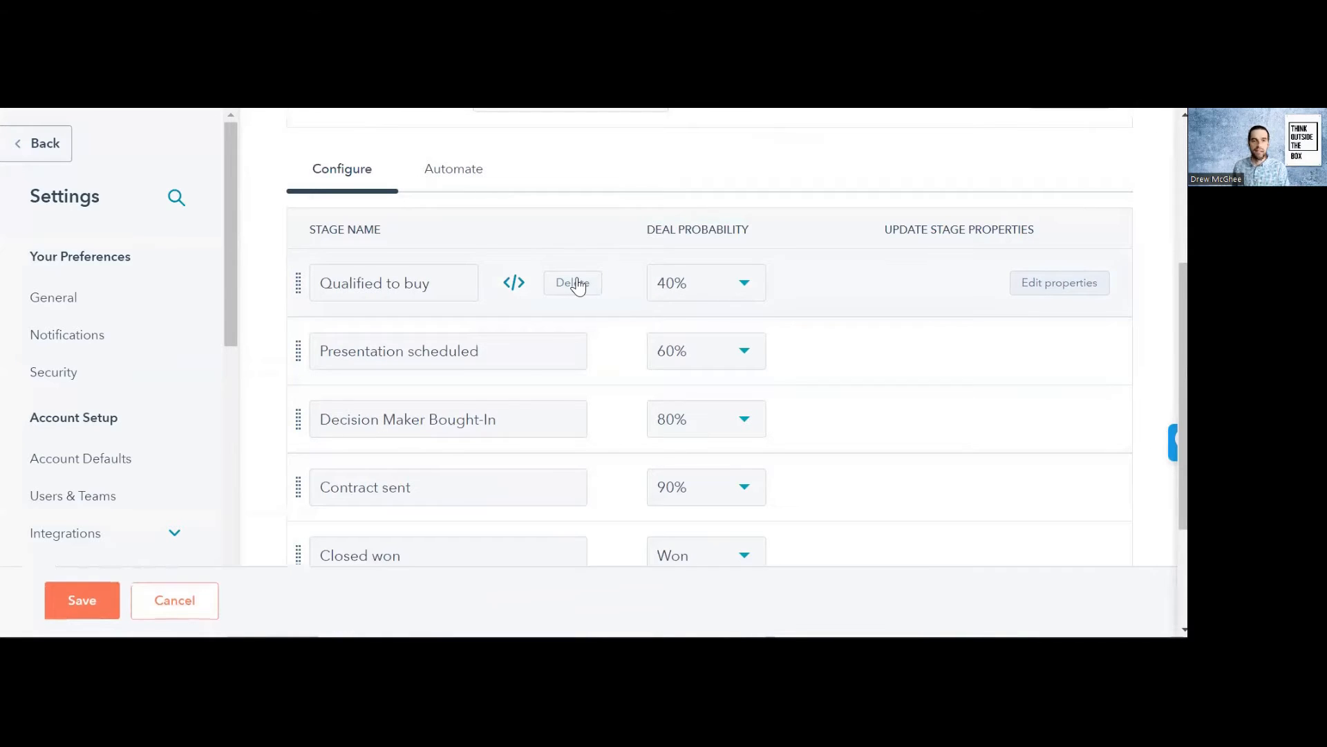
left_click(581, 287)
left_click(583, 289)
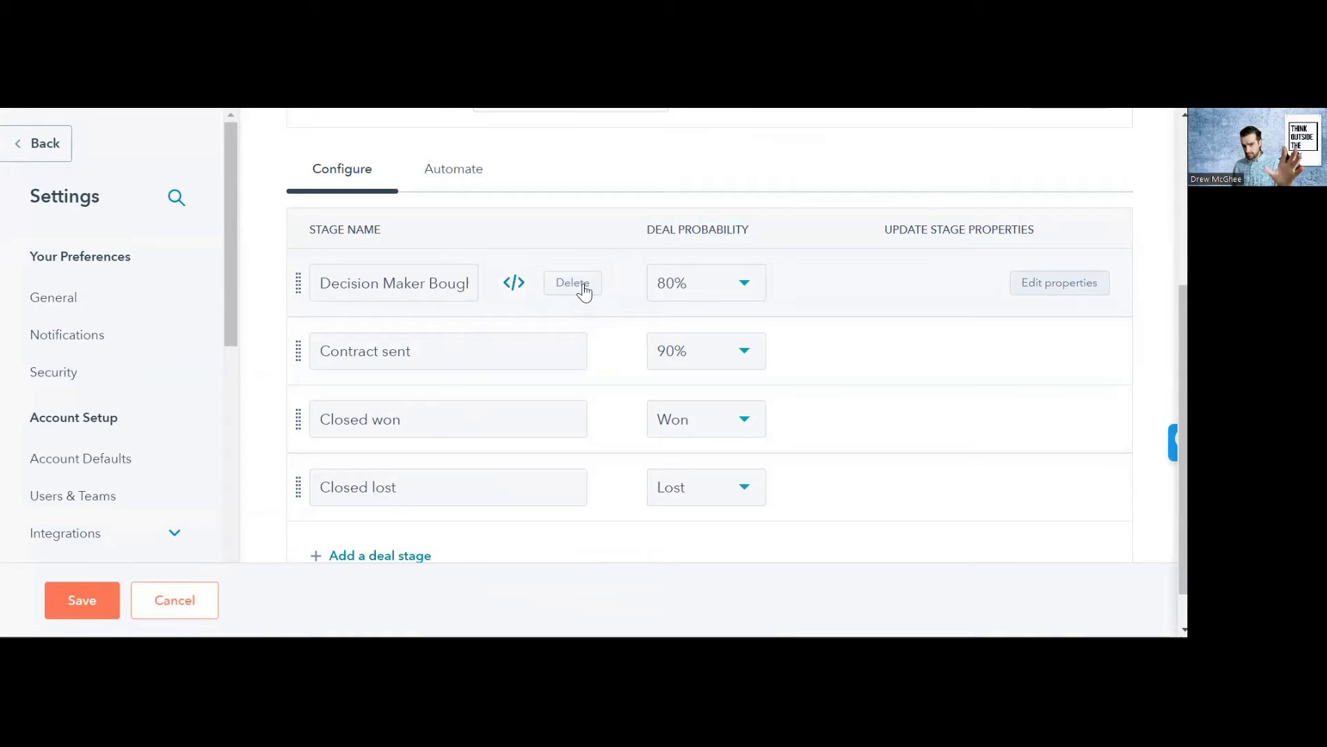
left_click(584, 290)
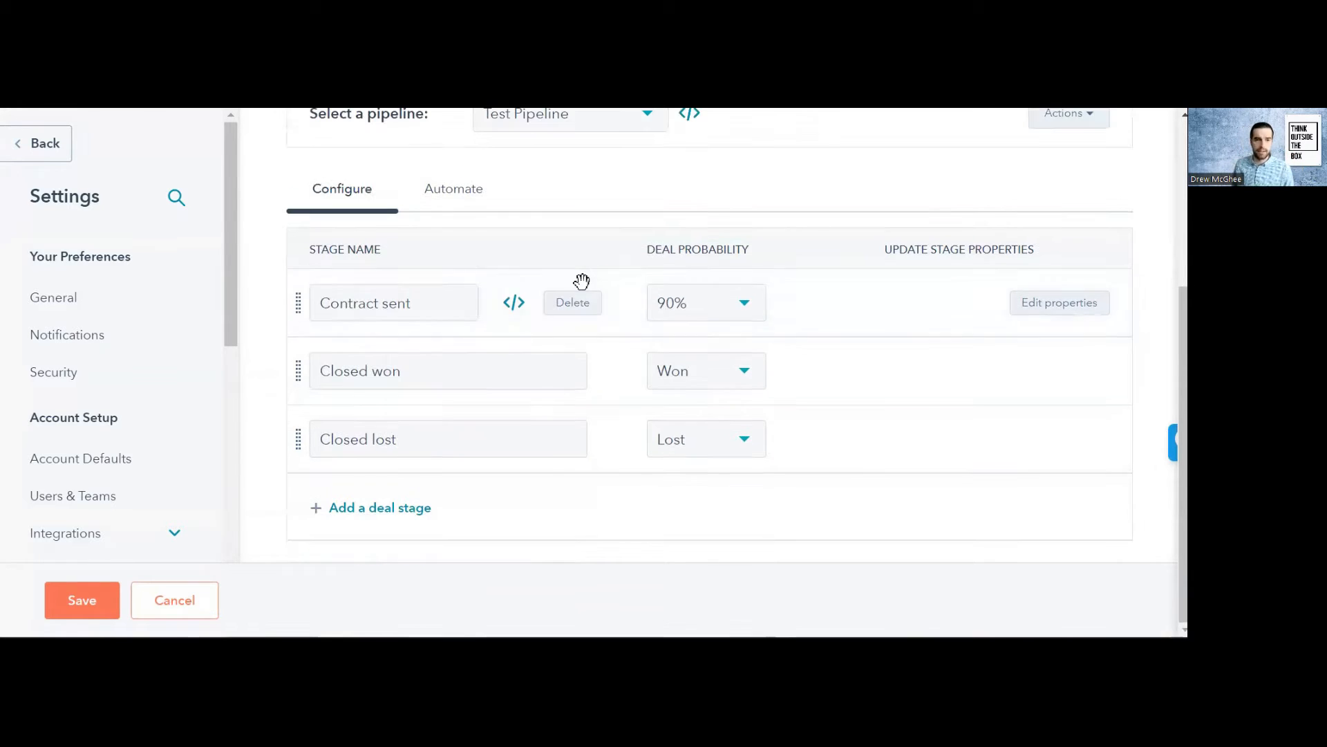
left_click(579, 305)
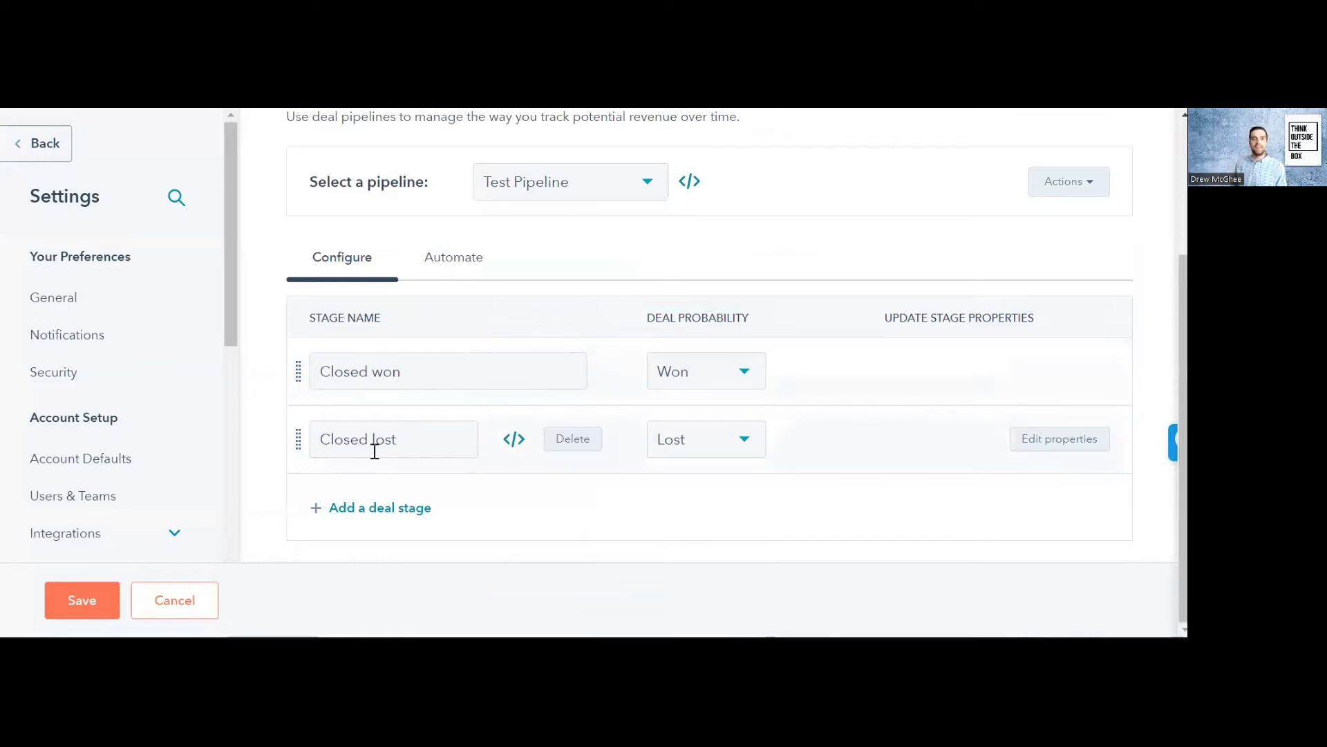
Add four blank deal stages to the Test Pipeline
left_click(354, 510)
scroll(351, 487, "down", 1)
left_click(361, 507)
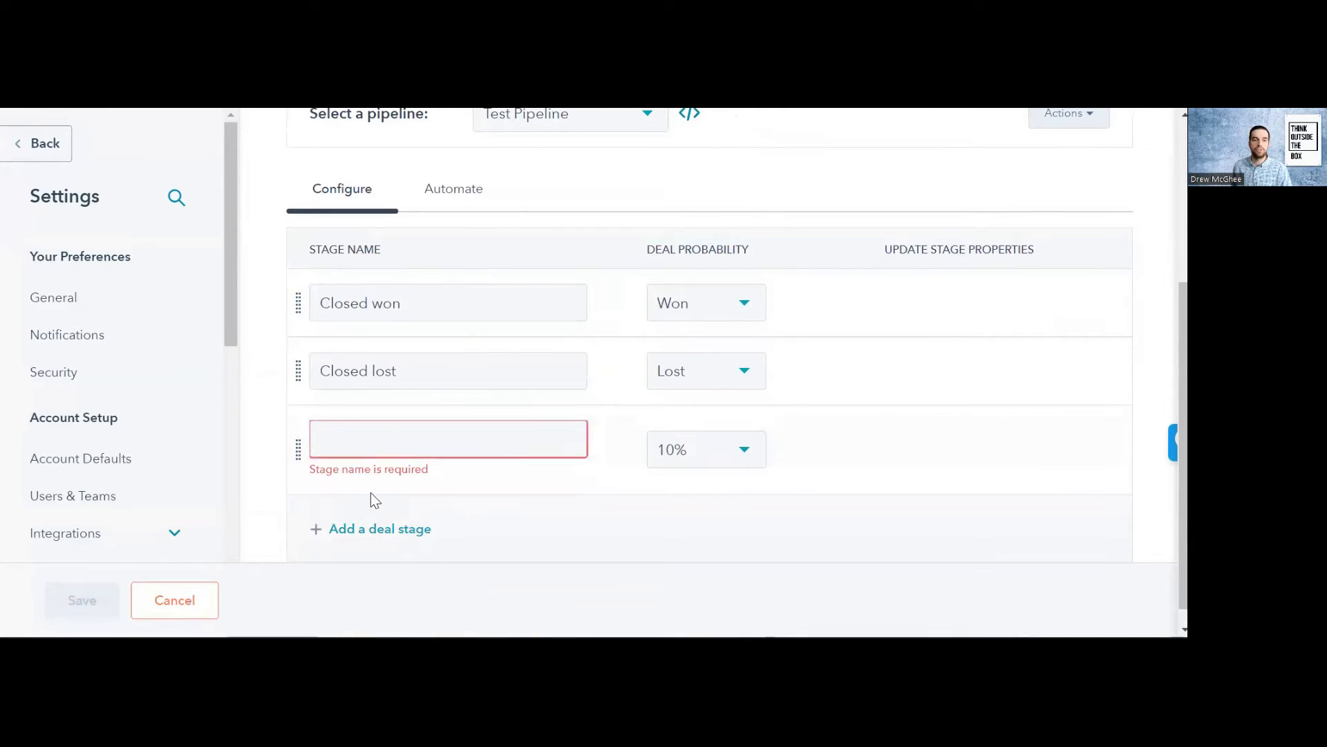
left_click(362, 509)
left_click(376, 511)
left_click(374, 509)
scroll(375, 509, "down", 1)
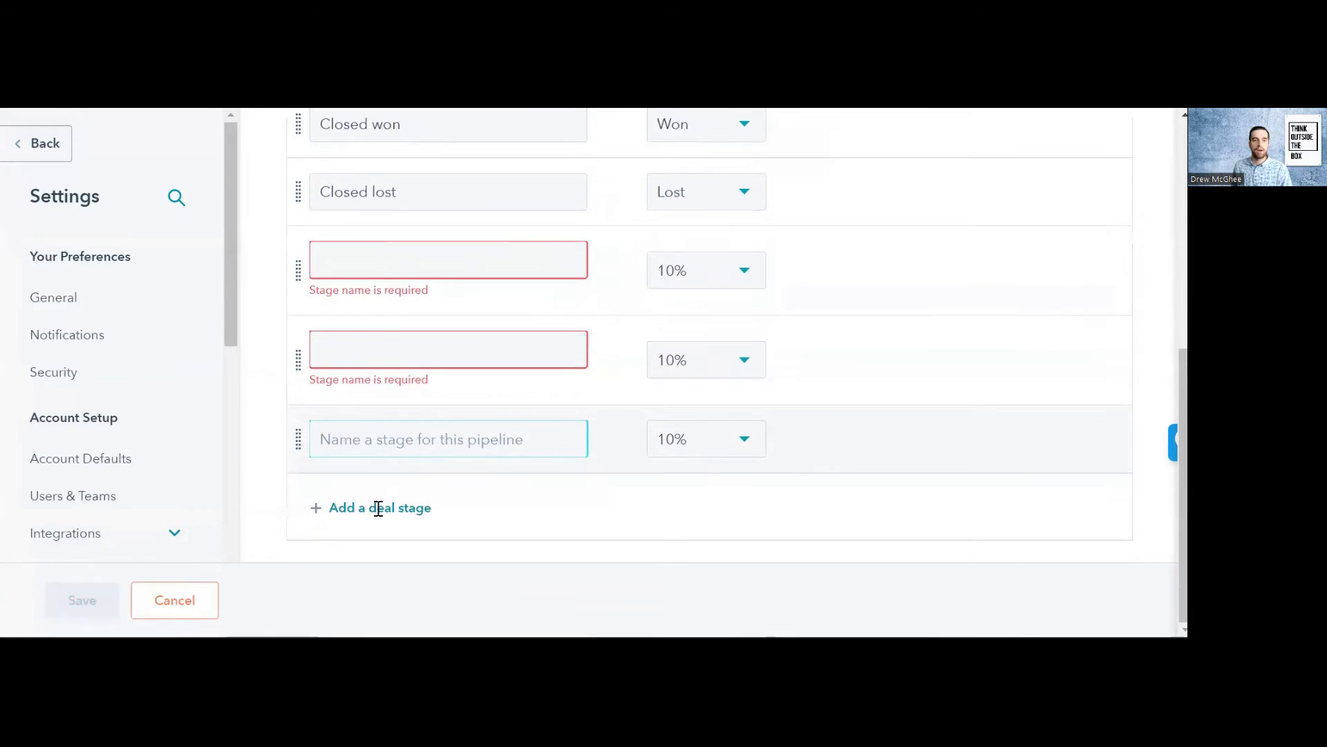
left_click(376, 507)
left_click(378, 529)
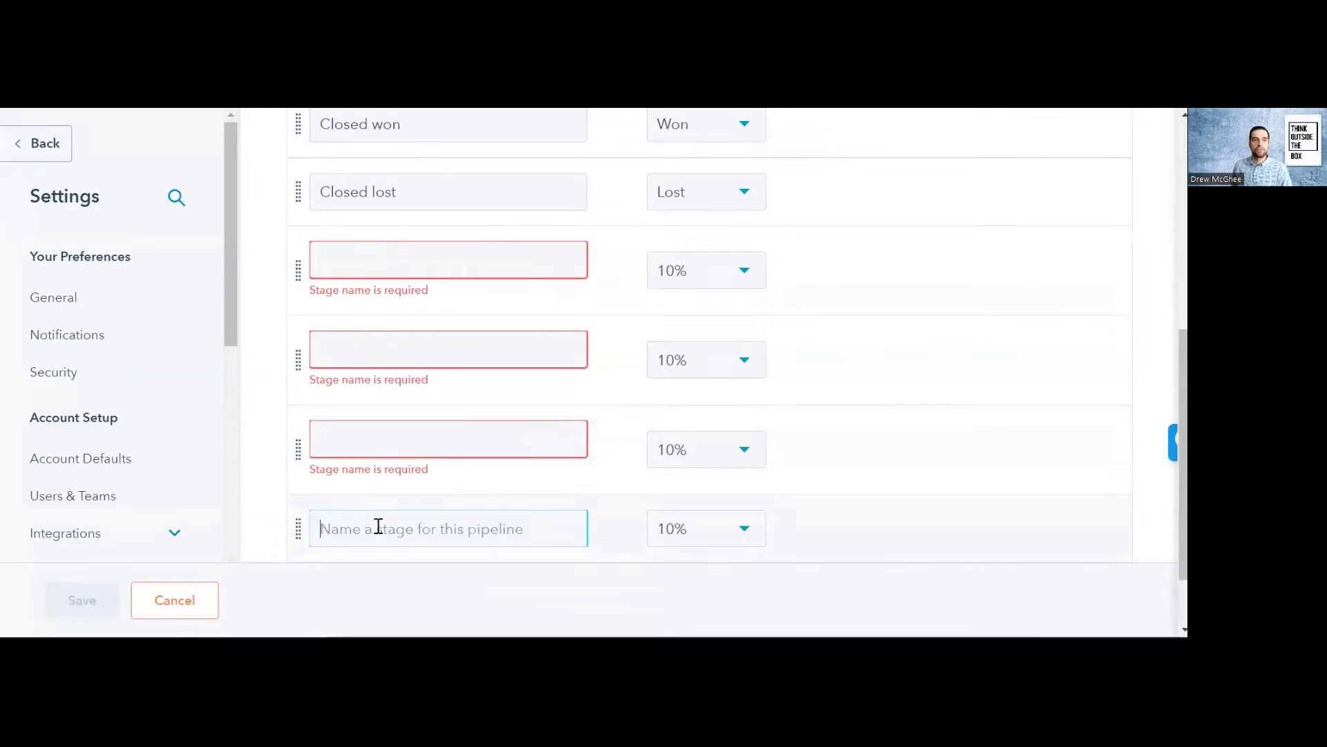
scroll(450, 453, "down", 1)
Reorder the stages so the four blank ones come before Closed won and Closed lost
scroll(479, 396, "up", 3)
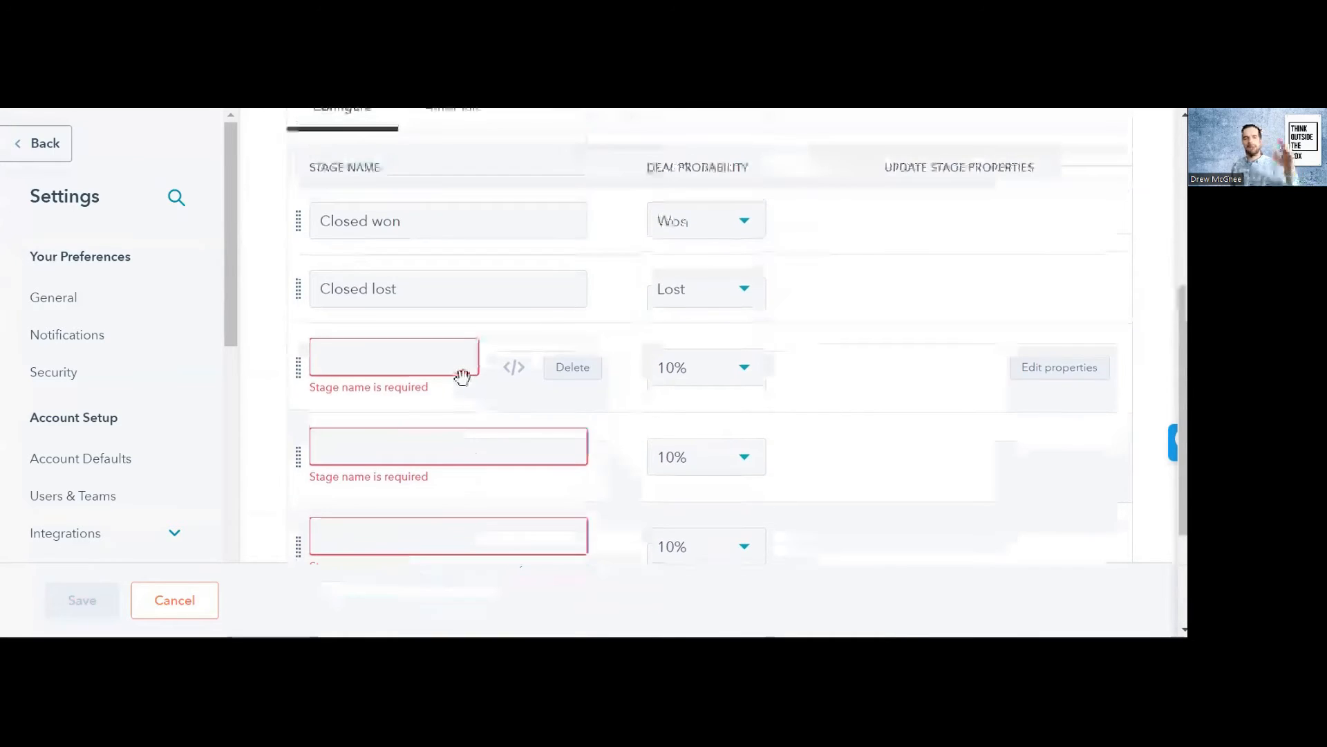
left_click_drag(300, 372, 288, 199)
left_click_drag(291, 453, 294, 308)
scroll(301, 380, "down", 3)
left_click_drag(298, 391, 290, 181)
left_click_drag(297, 420, 303, 268)
scroll(350, 340, "up", 5)
scroll(357, 346, "down", 4)
scroll(360, 332, "up", 3)
Name the first blank stage "Qualification" and the second "Discovery"
left_click(403, 228)
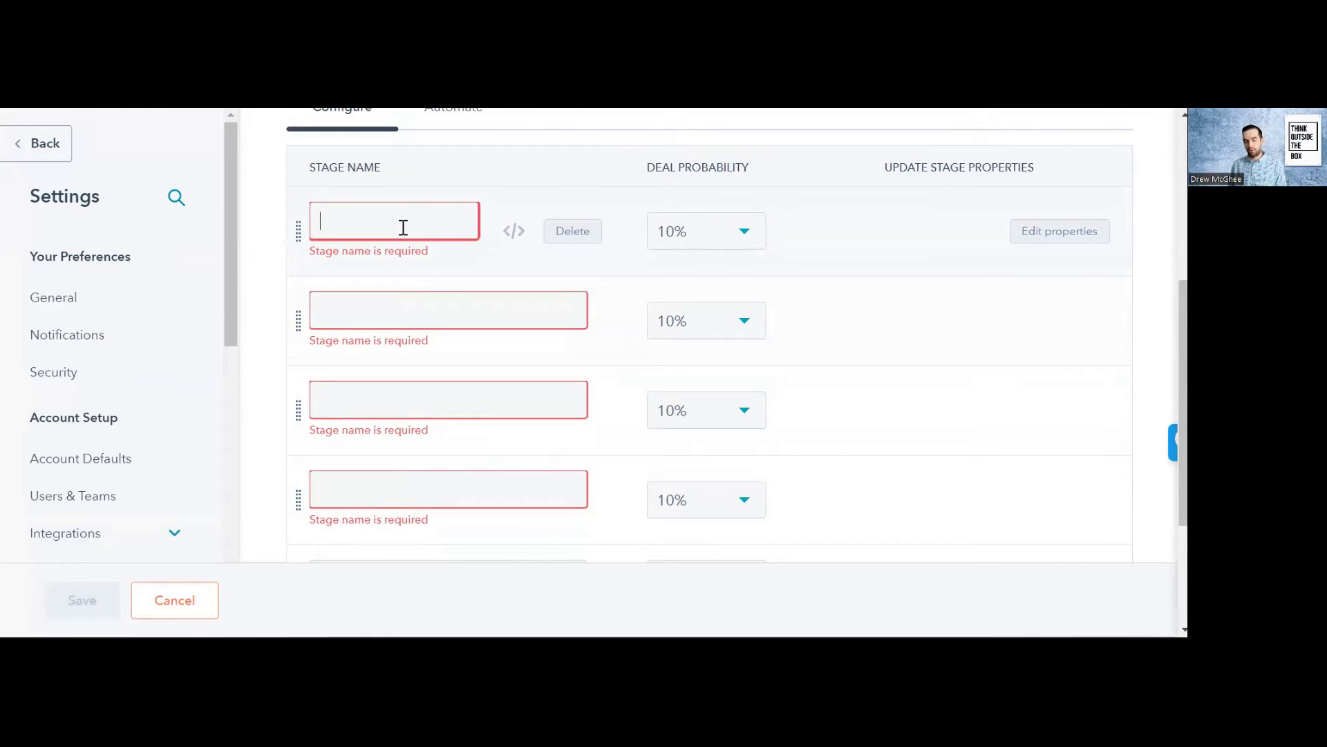
type("Qualification")
key("Tab")
key("Tab")
key("Tab")
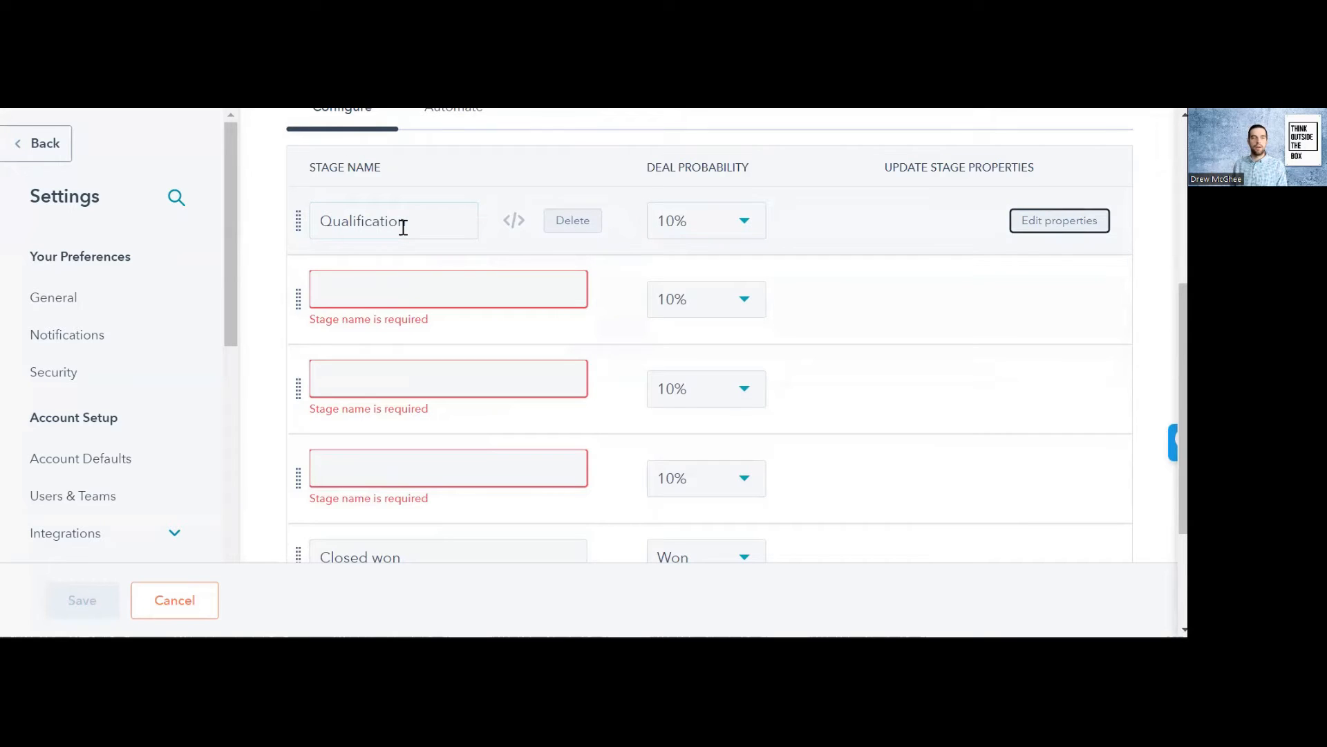
key("Tab")
type("Dic")
key("BackSpace")
type("scovery")
Name the third stage "Proposal/Meeting" and the fourth "Contract Sent / Negotiation"
key("Tab")
key("Tab")
key("Tab")
key("Tab")
type("P")
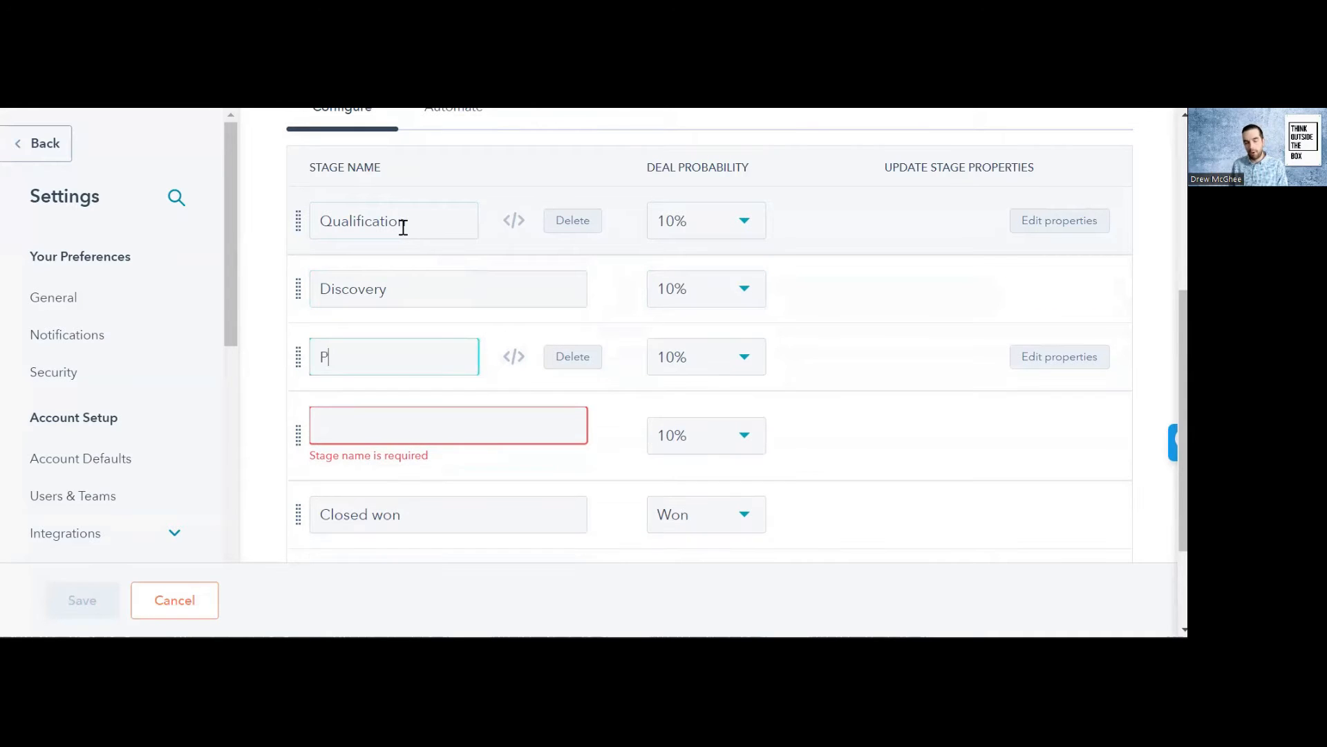
type("roposal/Meeting")
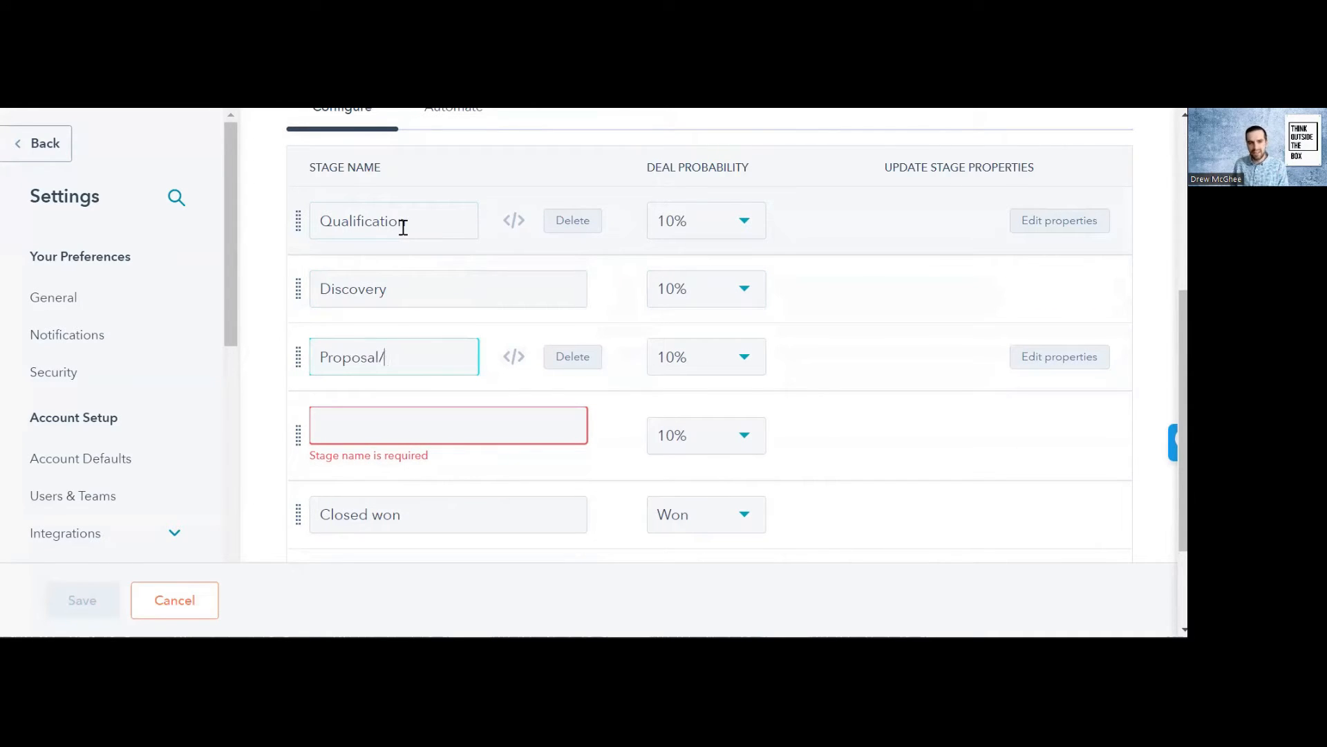
key("Tab")
key("Tab")
key("Tab")
key("Tab")
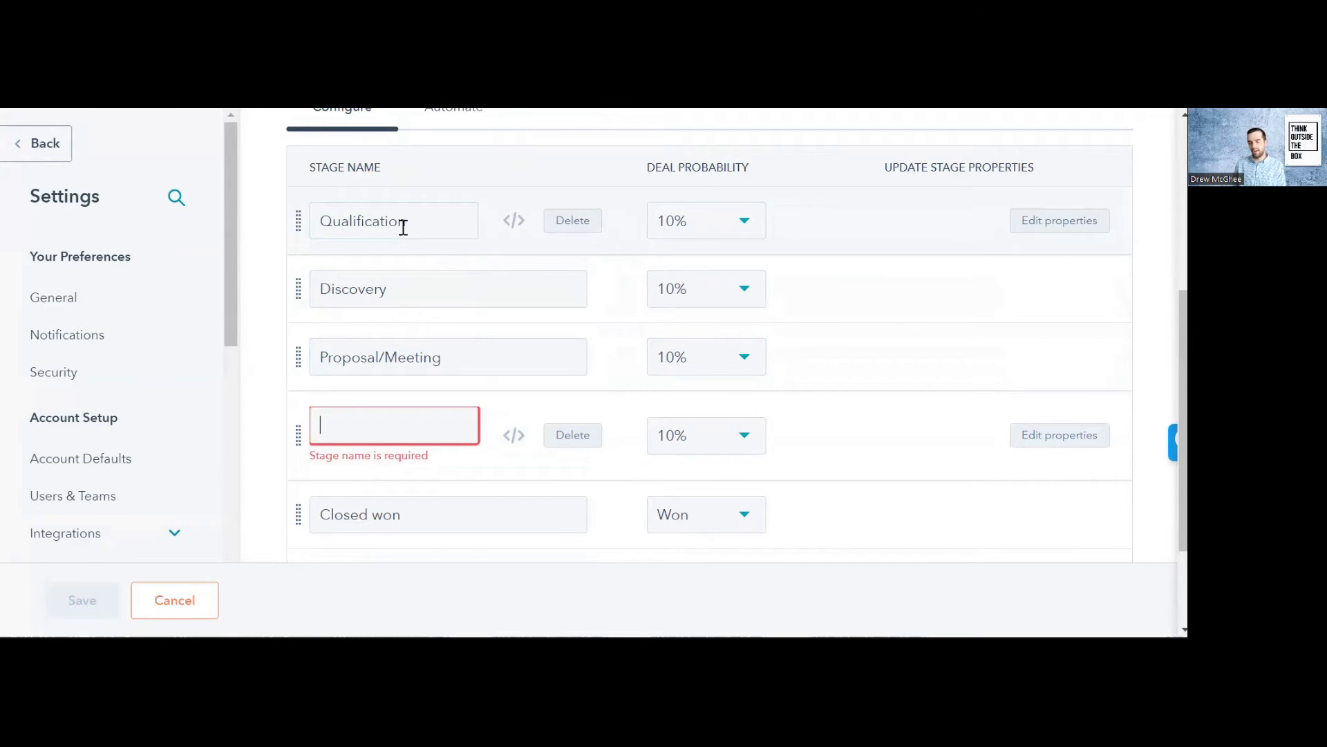
type("Contrac")
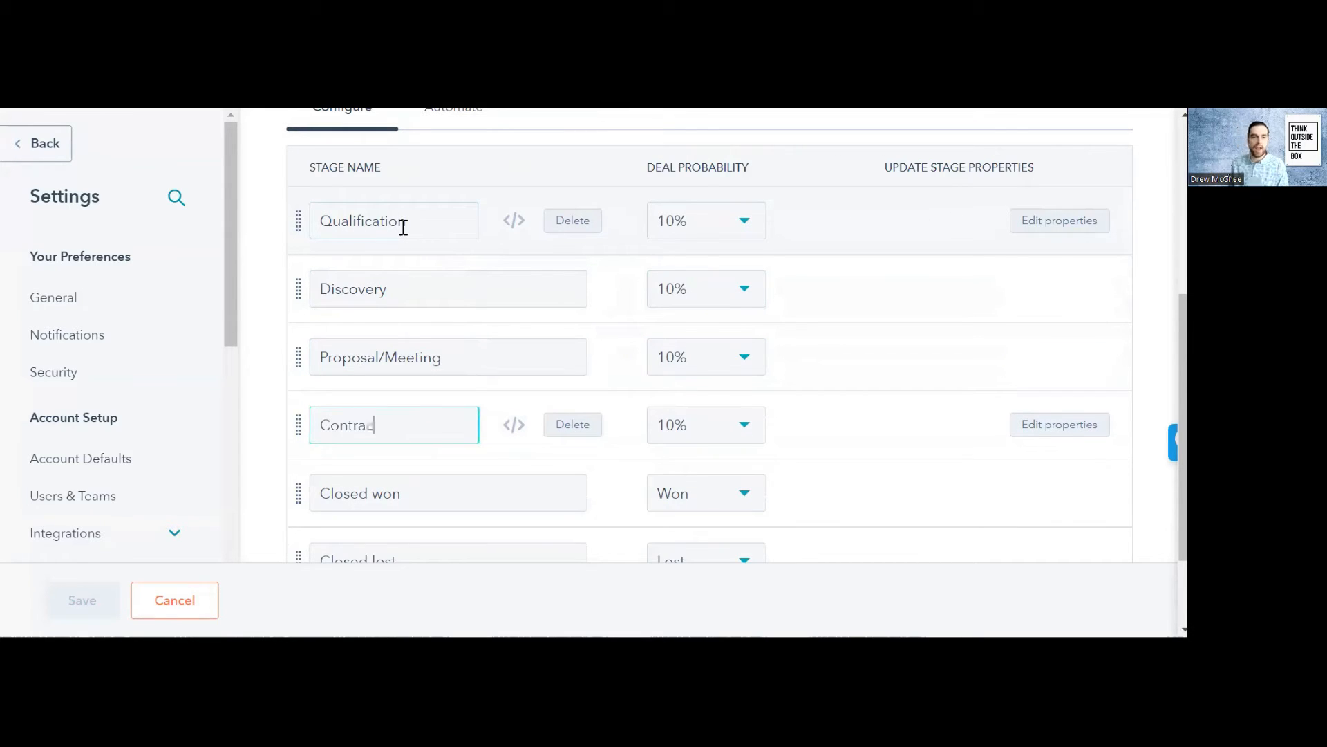
type("t sent / Negotiation")
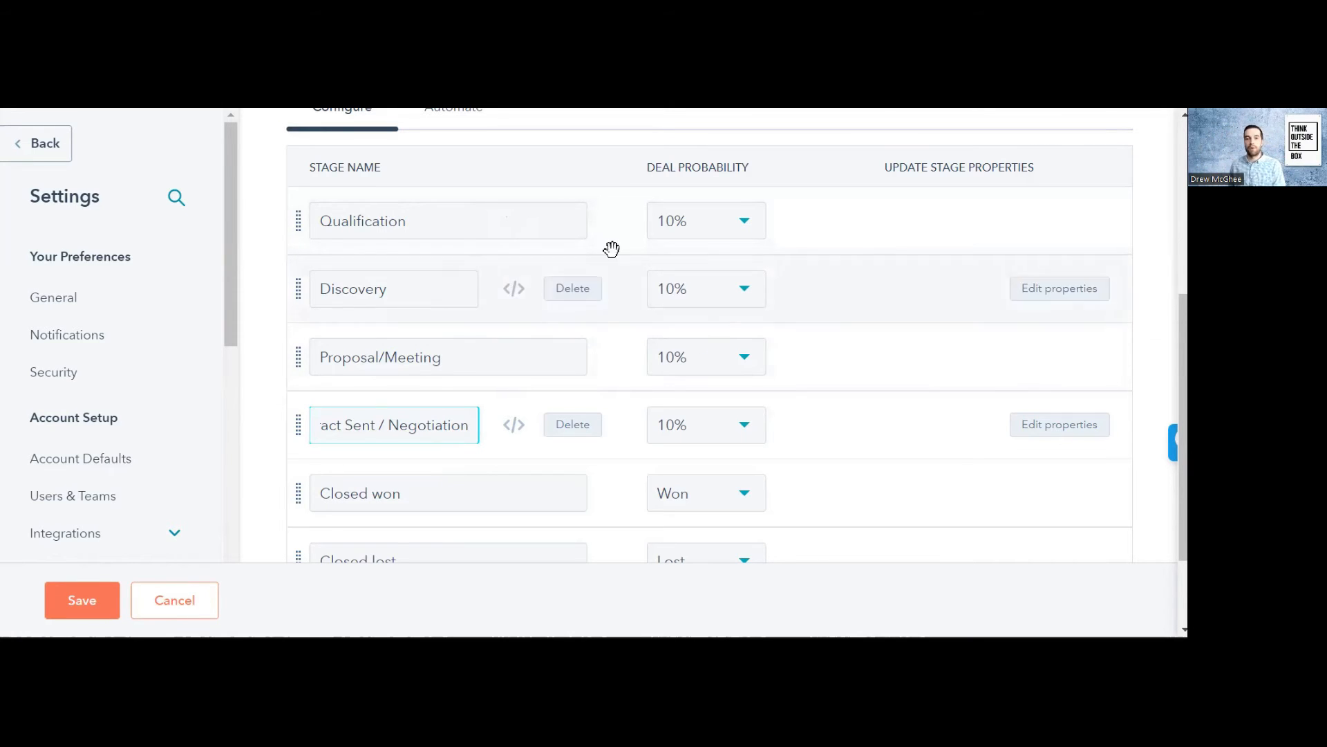
Set the deal probability of the Qualification stage to 20% and the Discovery stage to 40%
left_click(730, 220)
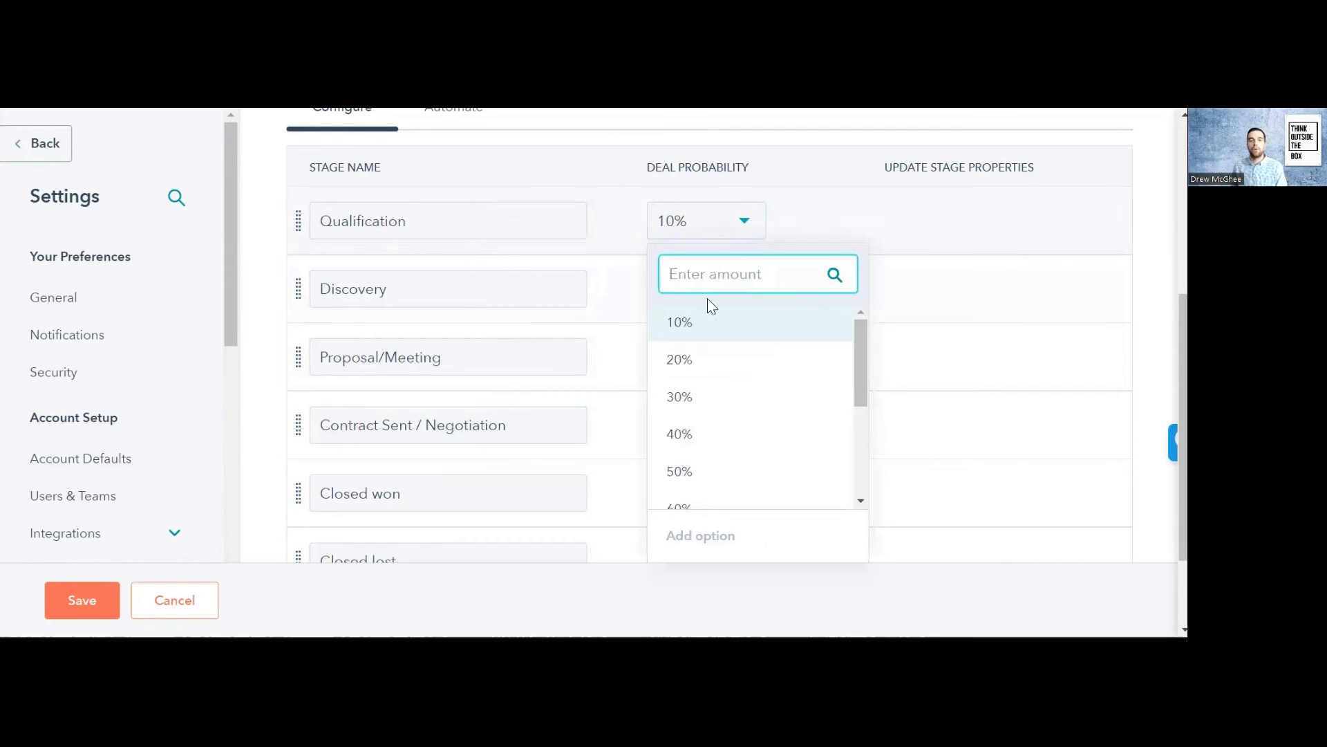
left_click(695, 361)
left_click(724, 289)
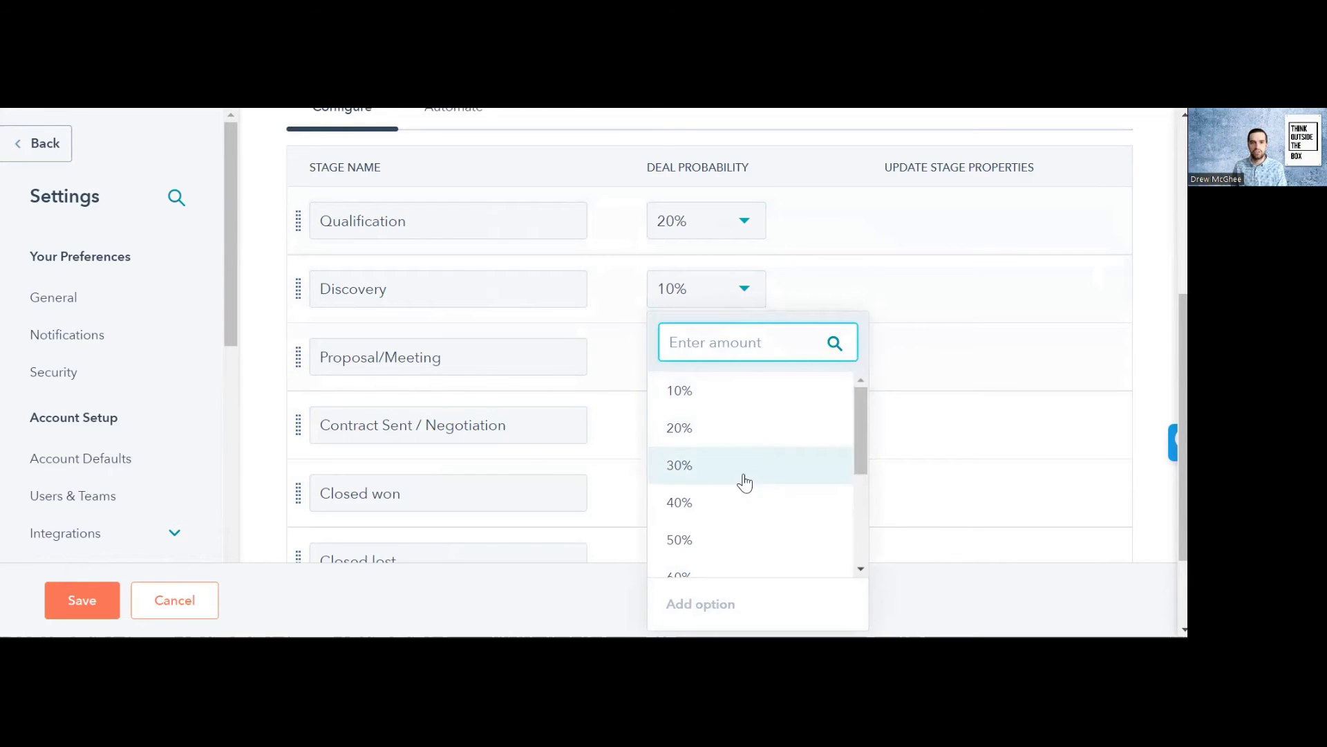
left_click(733, 502)
Set the deal probability of the Proposal/Meeting stage to 60% and the Contract Sent / Negotiation stage to 80%
left_click(741, 357)
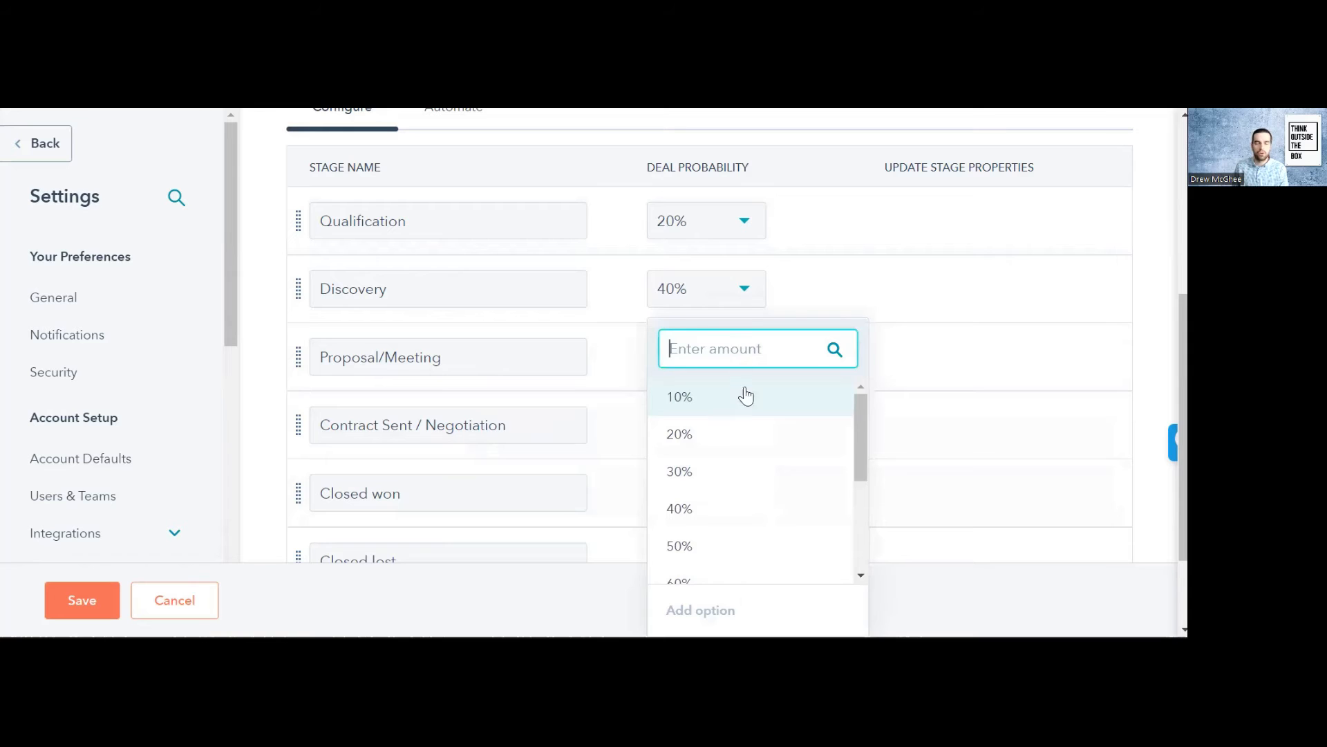
scroll(758, 438, "down", 2)
left_click(734, 486)
scroll(837, 368, "down", 1)
scroll(836, 368, "down", 1)
left_click(726, 342)
scroll(741, 465, "down", 2)
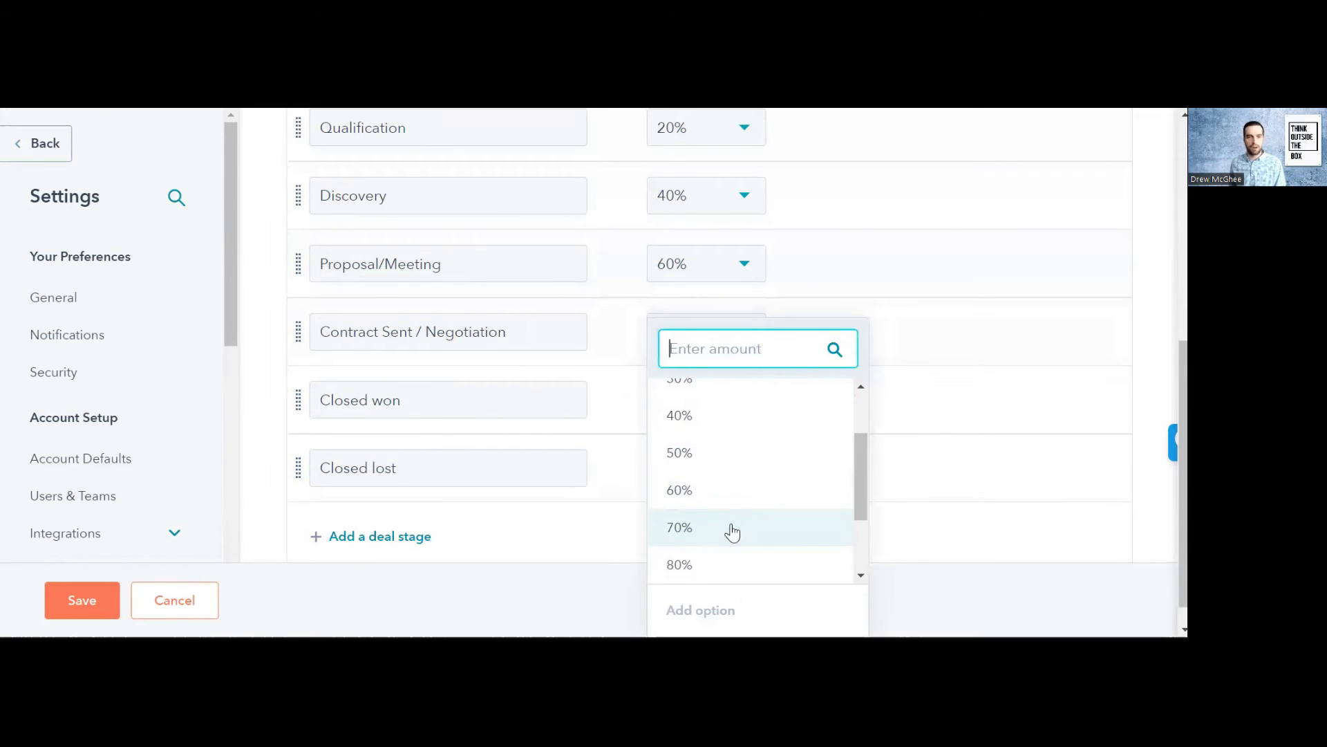
left_click(721, 563)
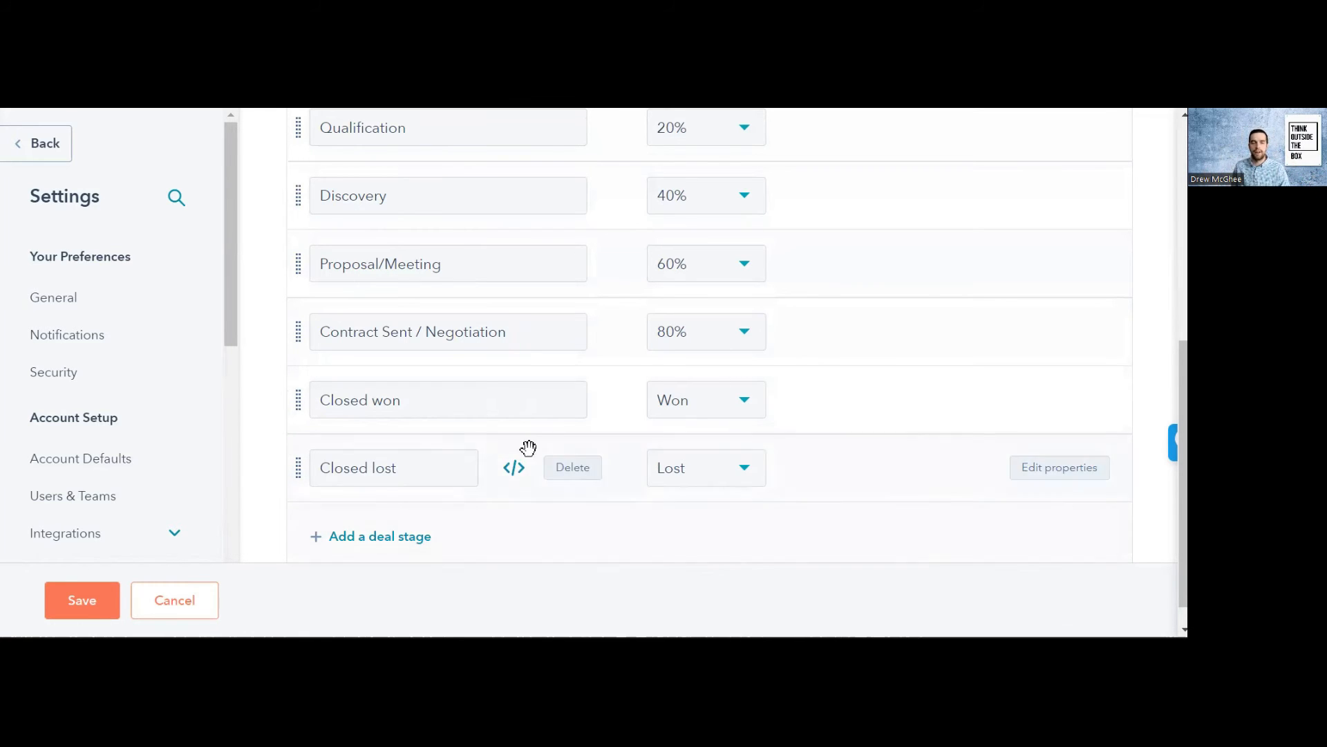
Review the configured deal stages and save the Test Pipeline
scroll(546, 429, "up", 5)
scroll(562, 413, "down", 5)
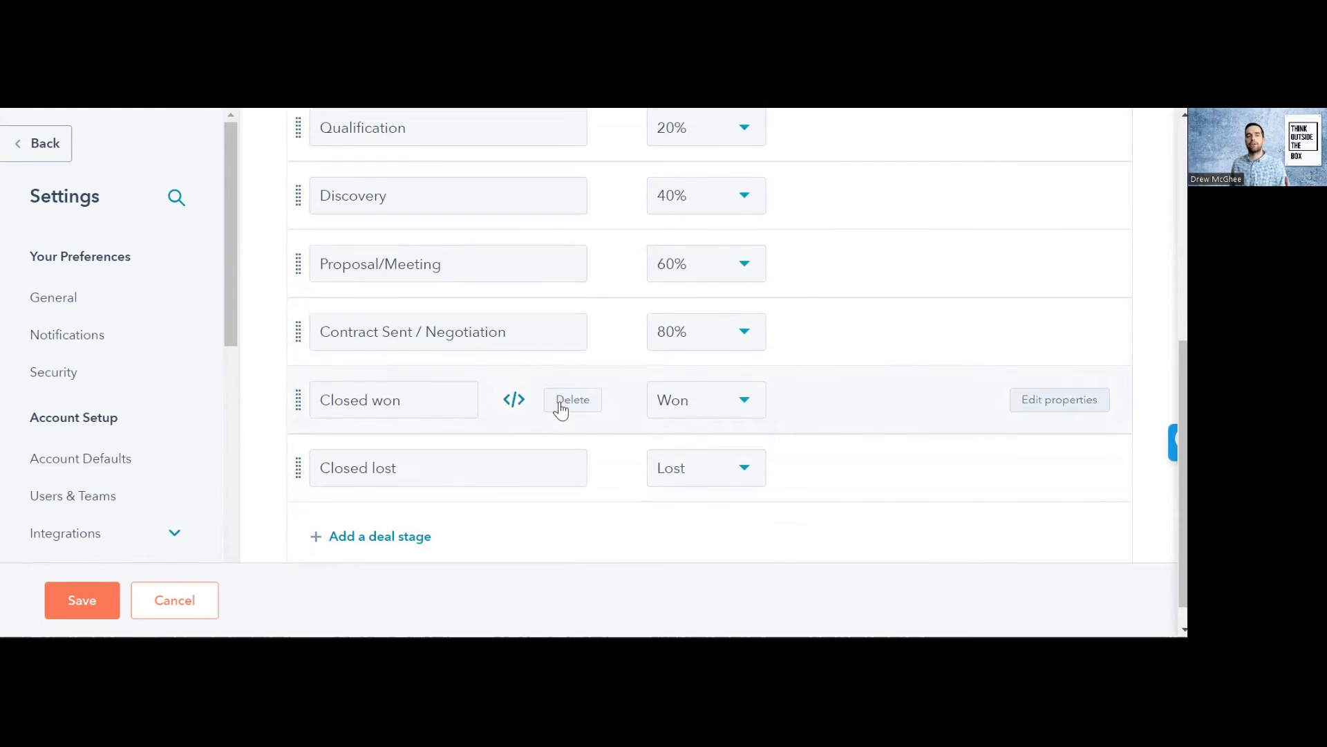
scroll(553, 386, "up", 1)
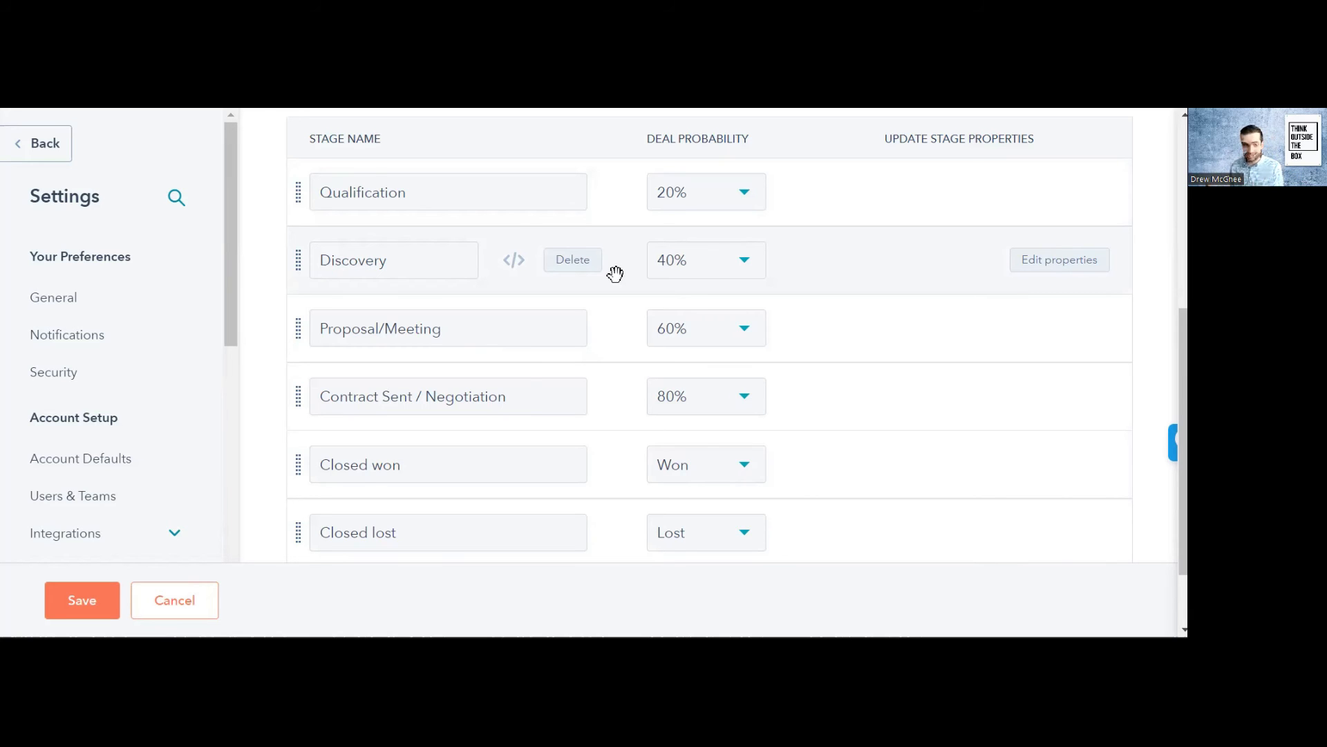
scroll(589, 318, "down", 2)
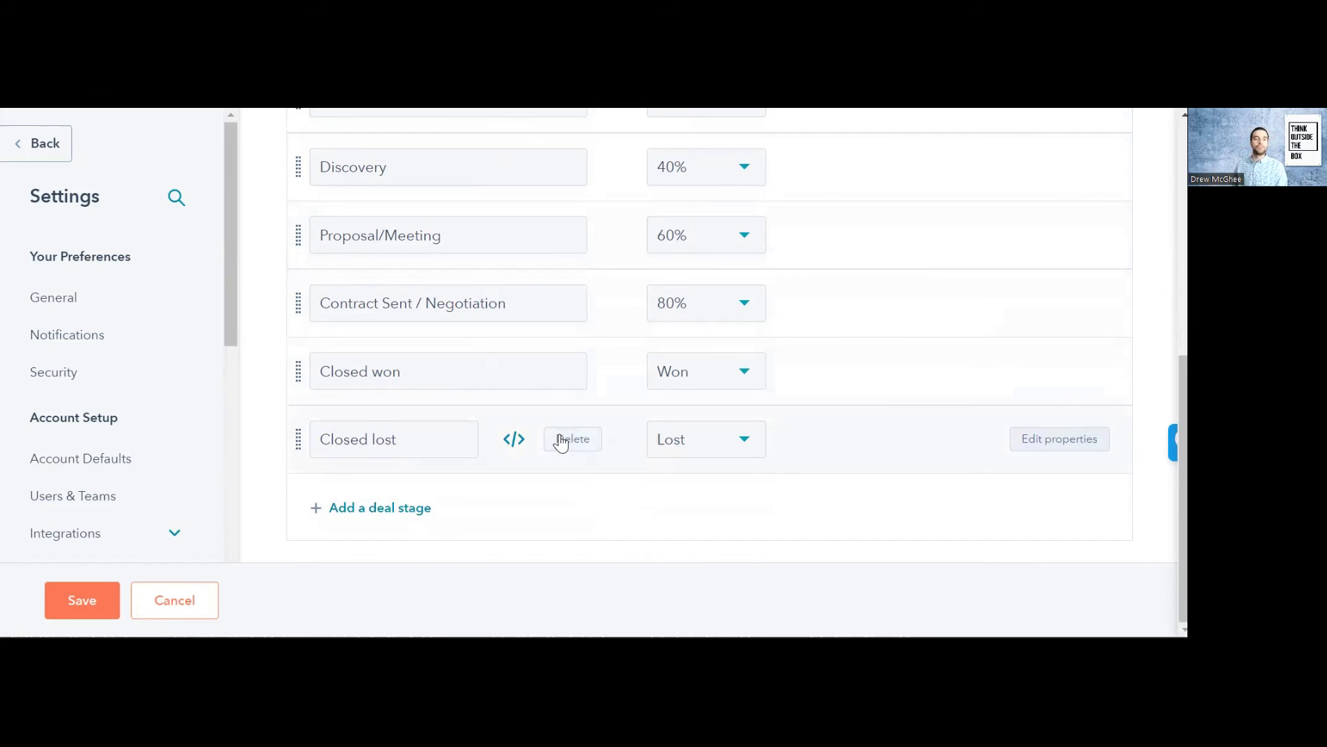
scroll(553, 422, "up", 4)
scroll(550, 401, "down", 4)
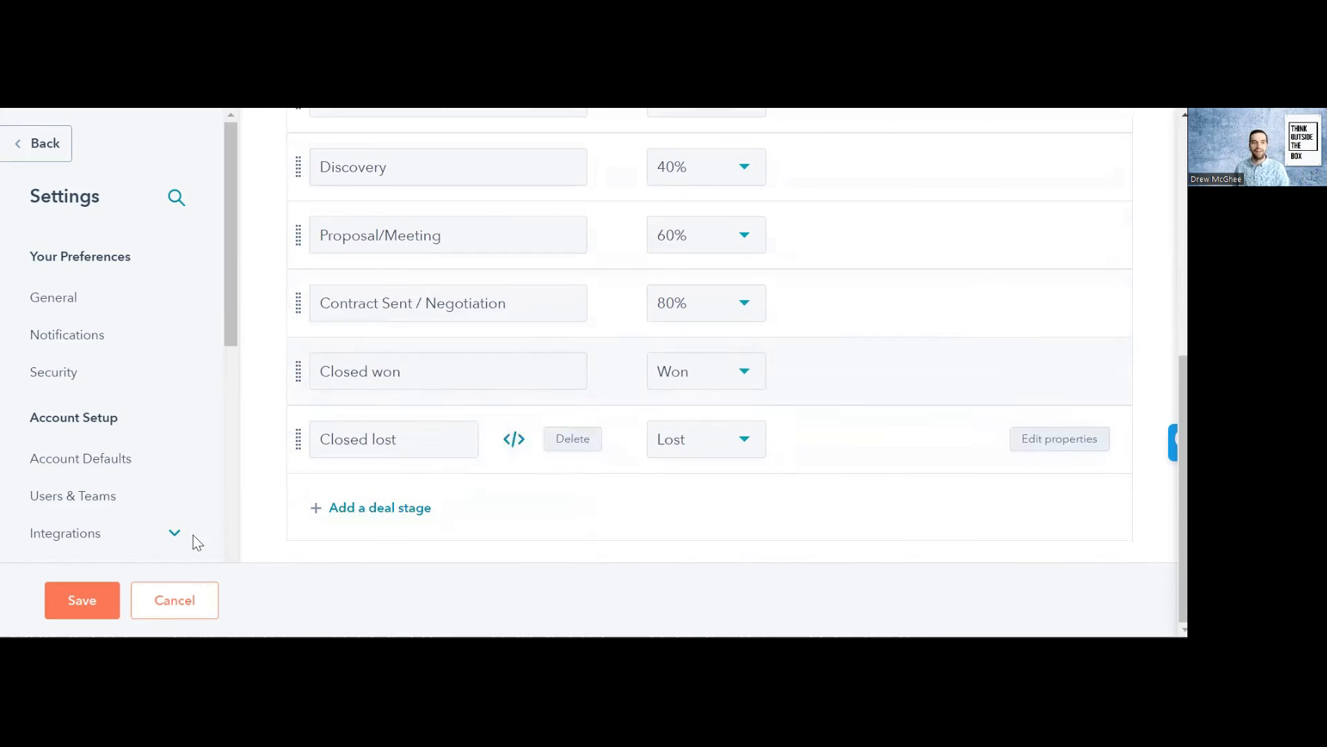
left_click(82, 602)
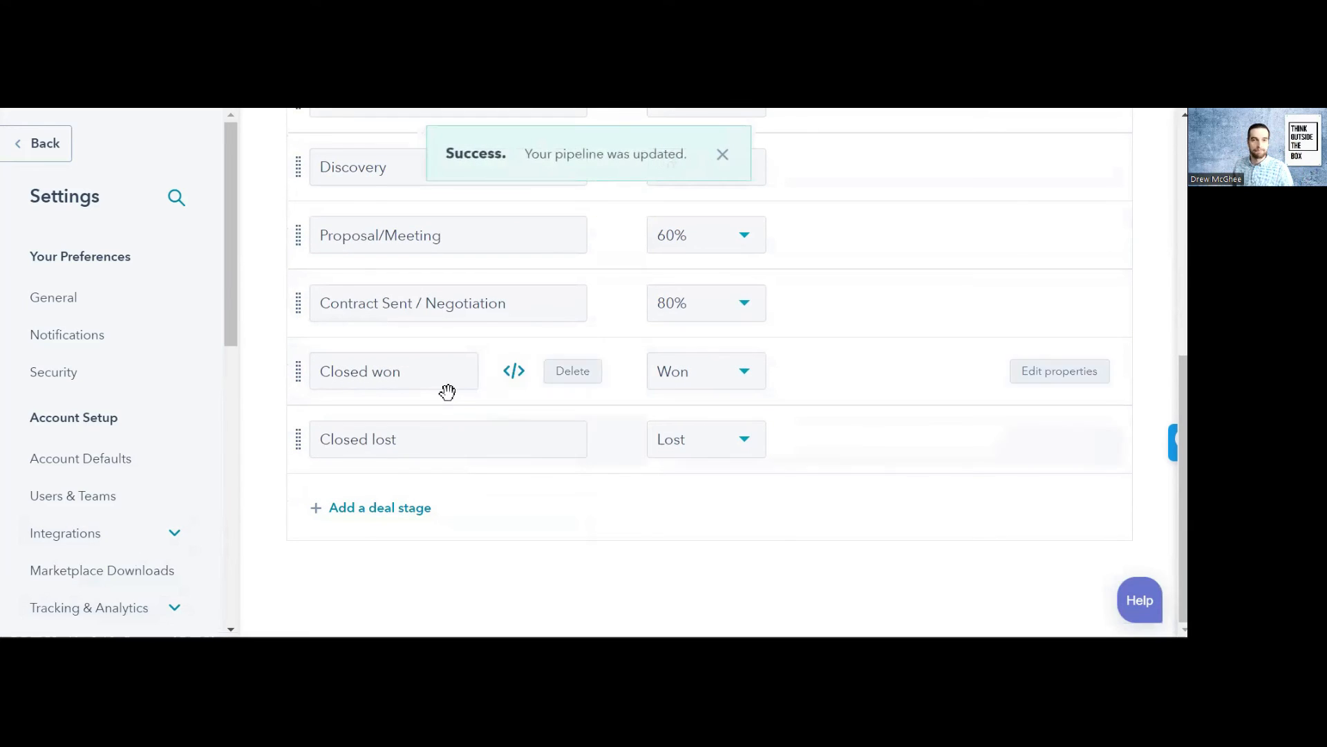
Go to the Deals board and display the Test Pipeline on it
scroll(517, 382, "up", 4)
scroll(517, 383, "up", 3)
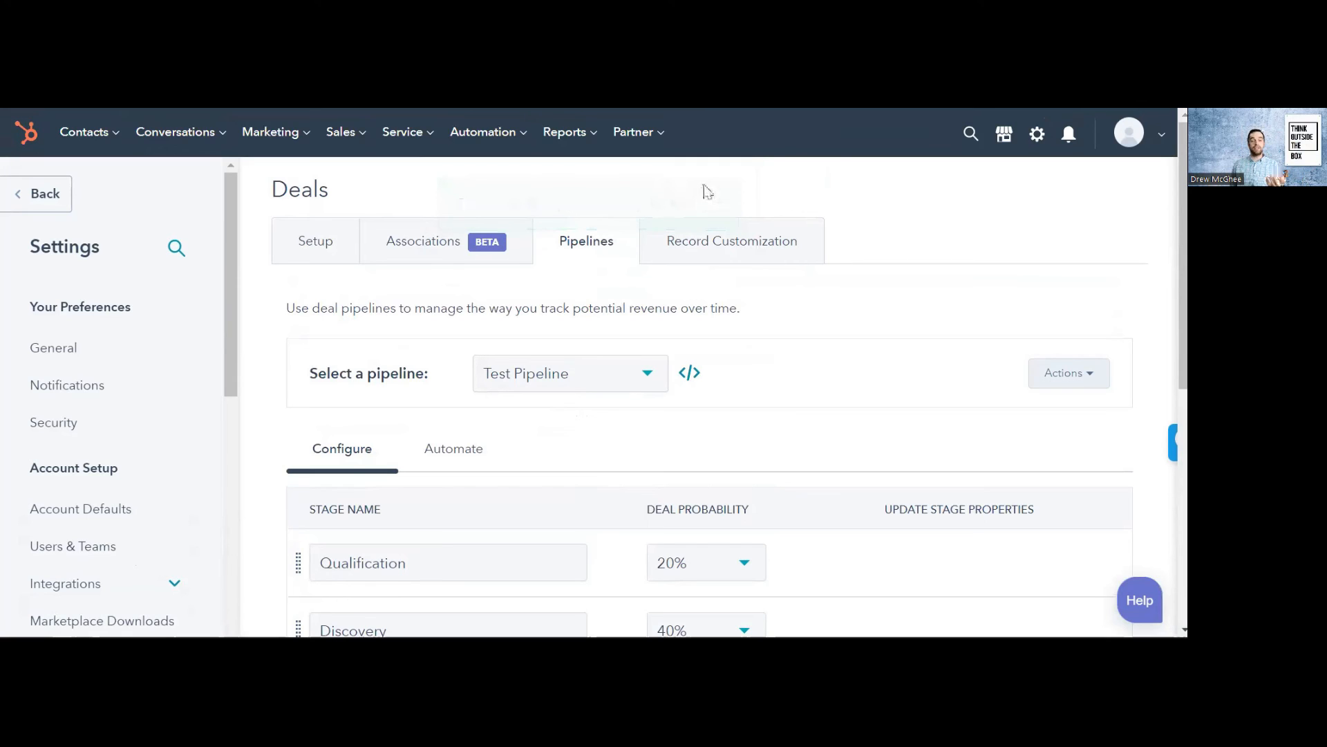
mouse_move(352, 150)
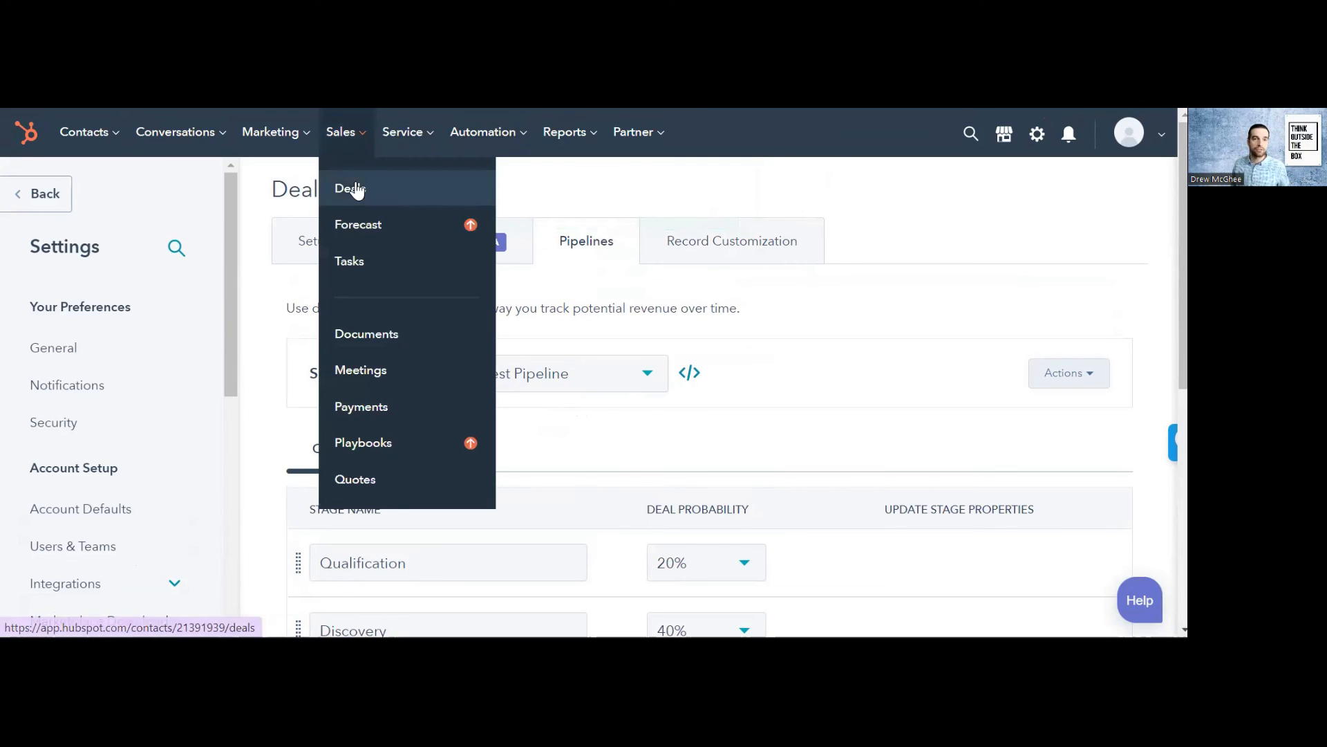
left_click(352, 188)
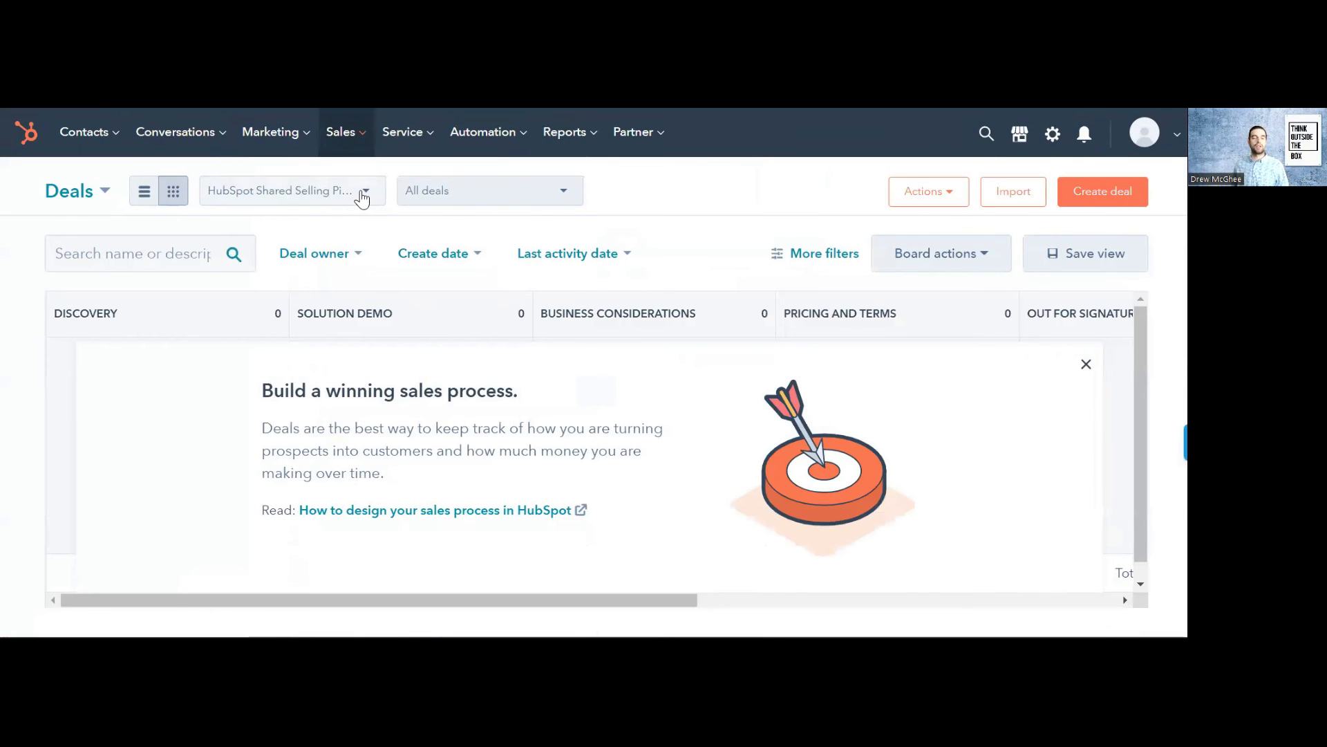
left_click(361, 196)
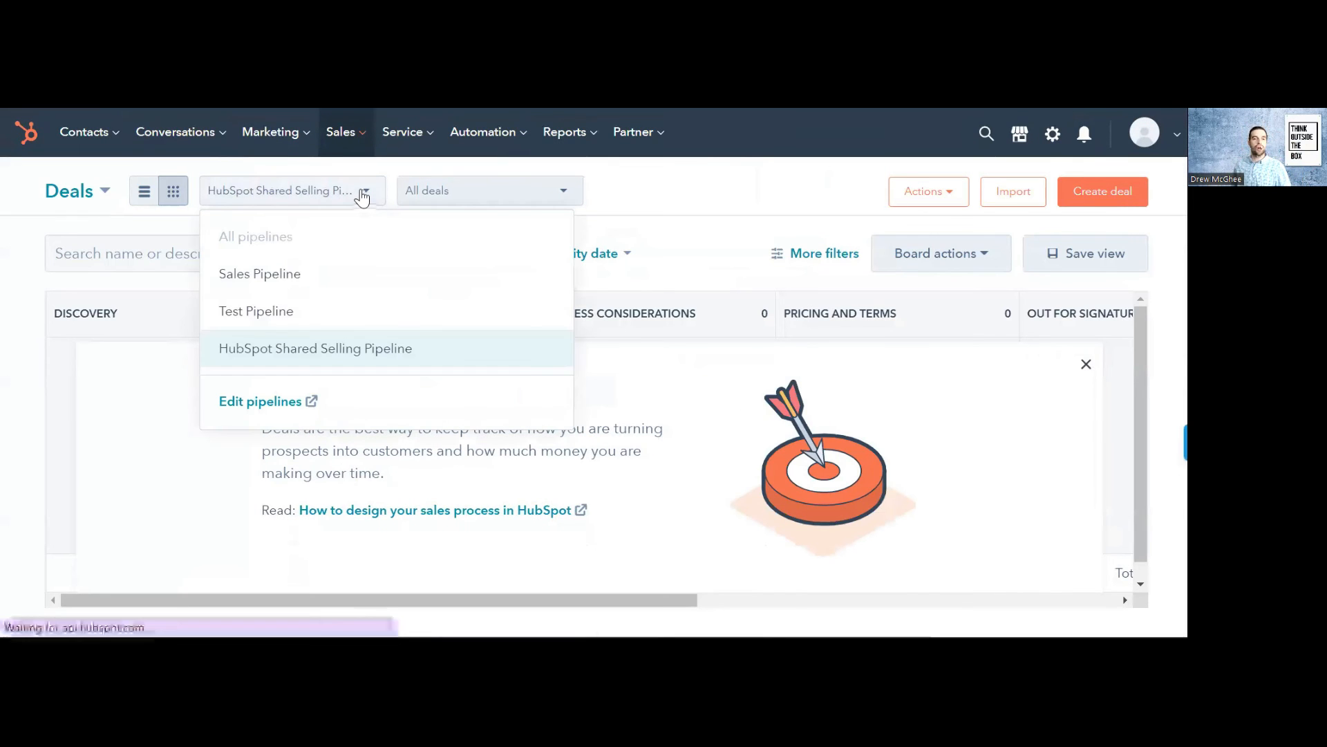
left_click(276, 313)
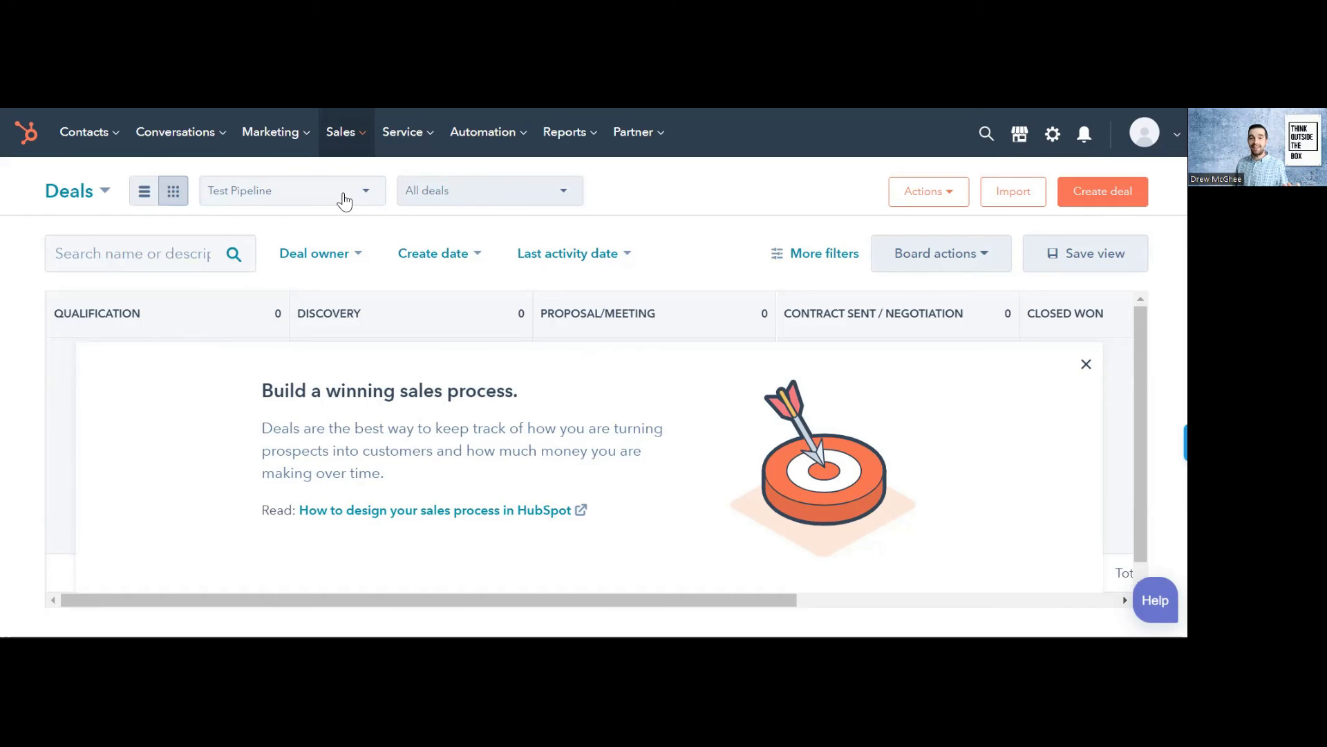
Open the list of available pipelines on the Deals board
left_click(368, 199)
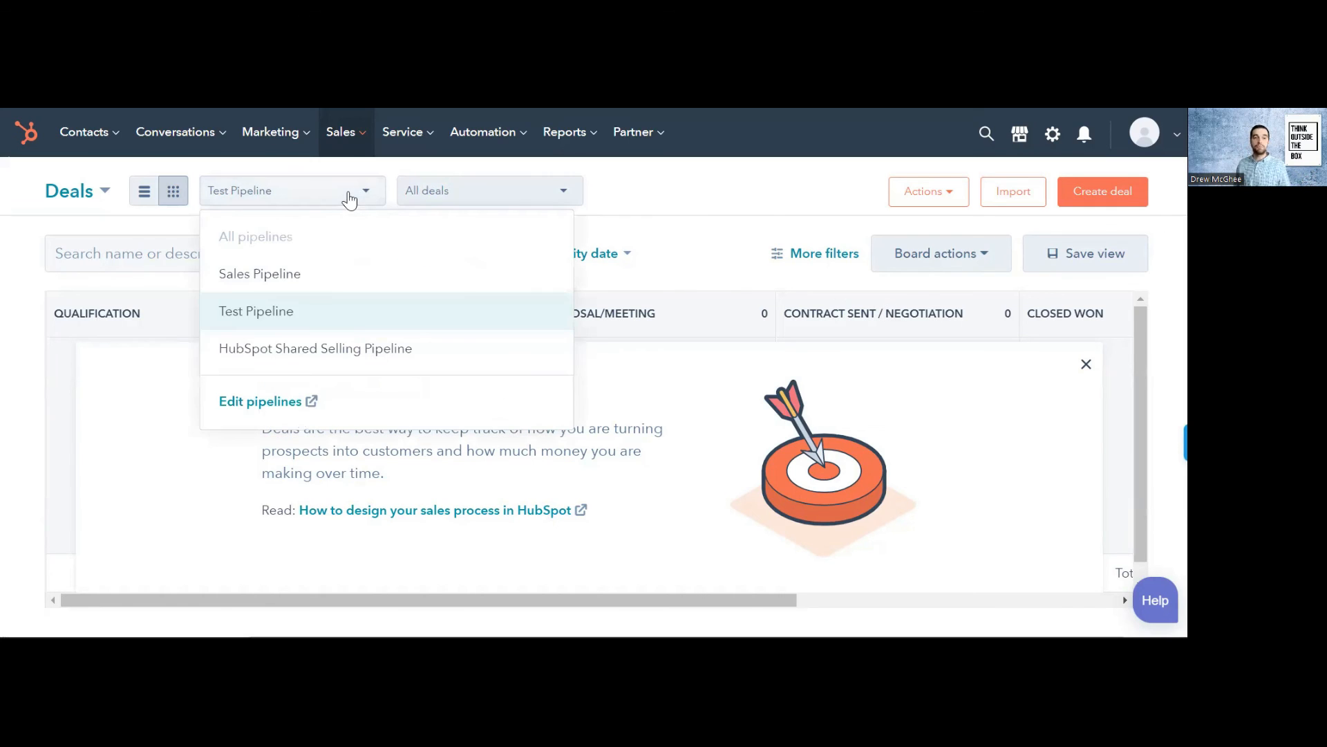